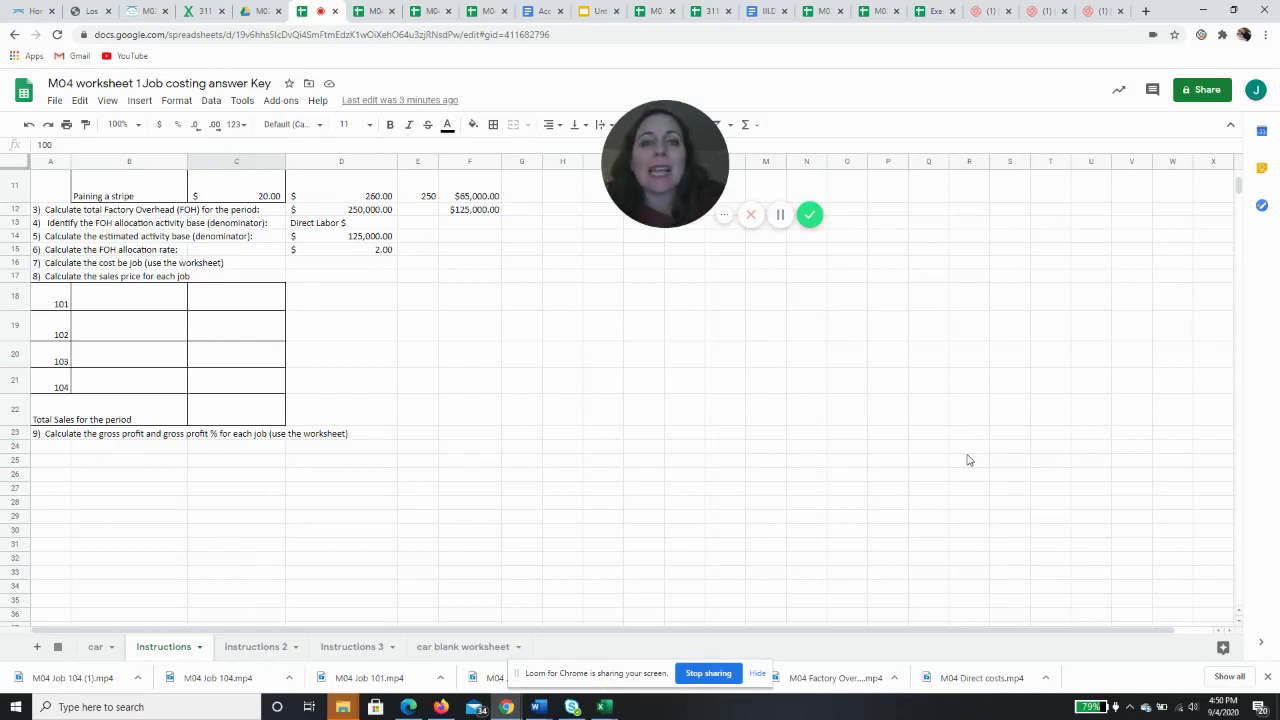
- Review the Sales to Gross Profit % area on the car sheet's job 104 costs
{"action": "left_click", "coordinate": [460, 647]}
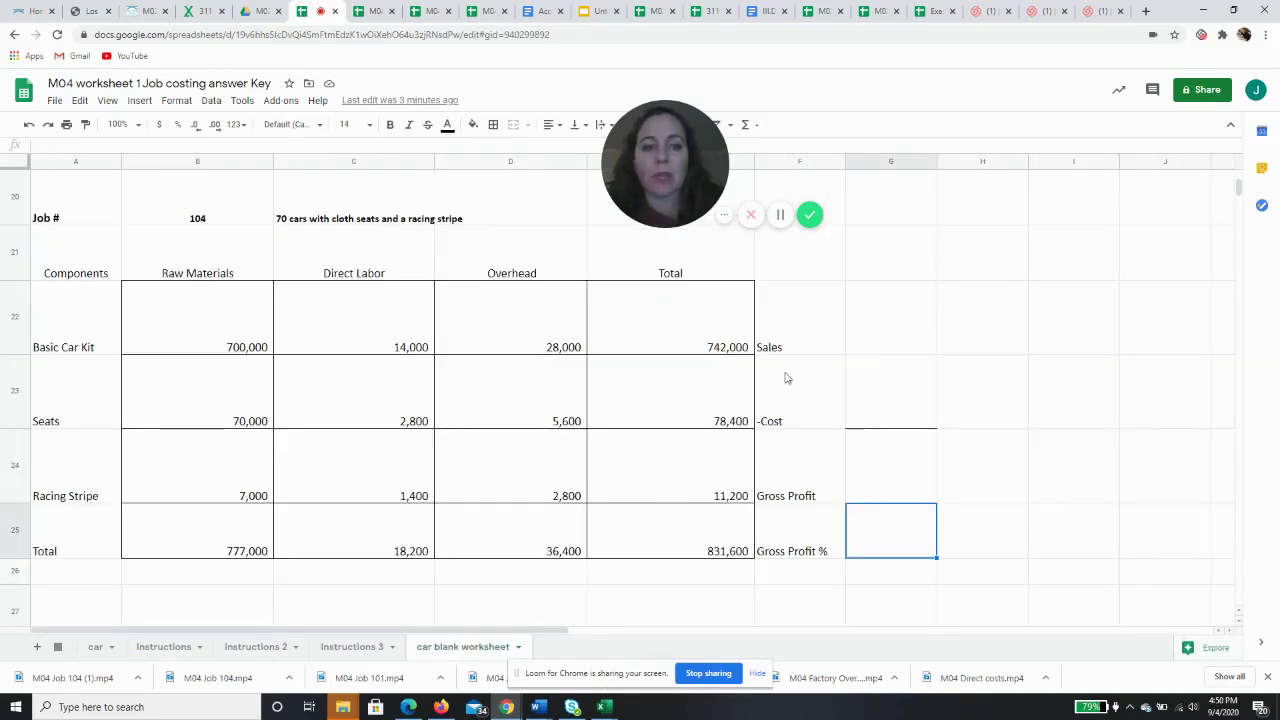
{"action": "left_click_drag", "start_coordinate": [804, 341], "coordinate": [918, 545]}
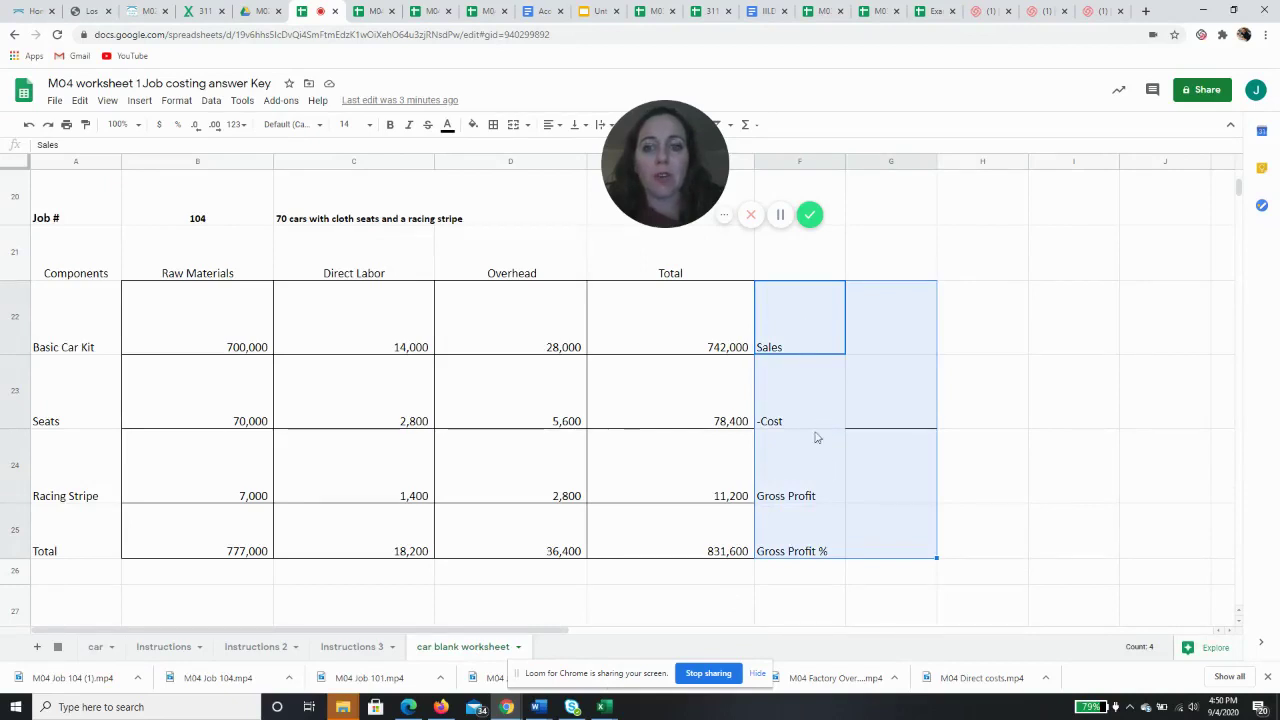
{"action": "left_click", "coordinate": [152, 650]}
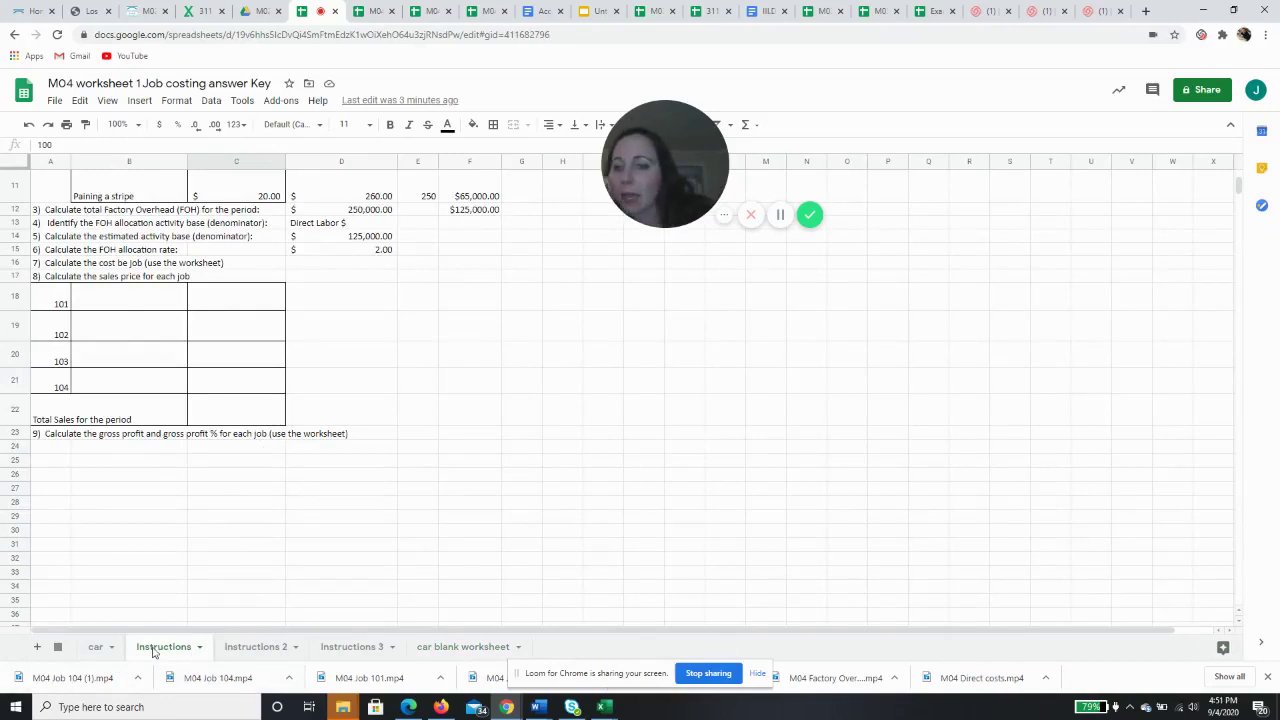
- Copy the job 101–104 order rows from the car sheet into Instructions cell D18
{"action": "left_click", "coordinate": [93, 650]}
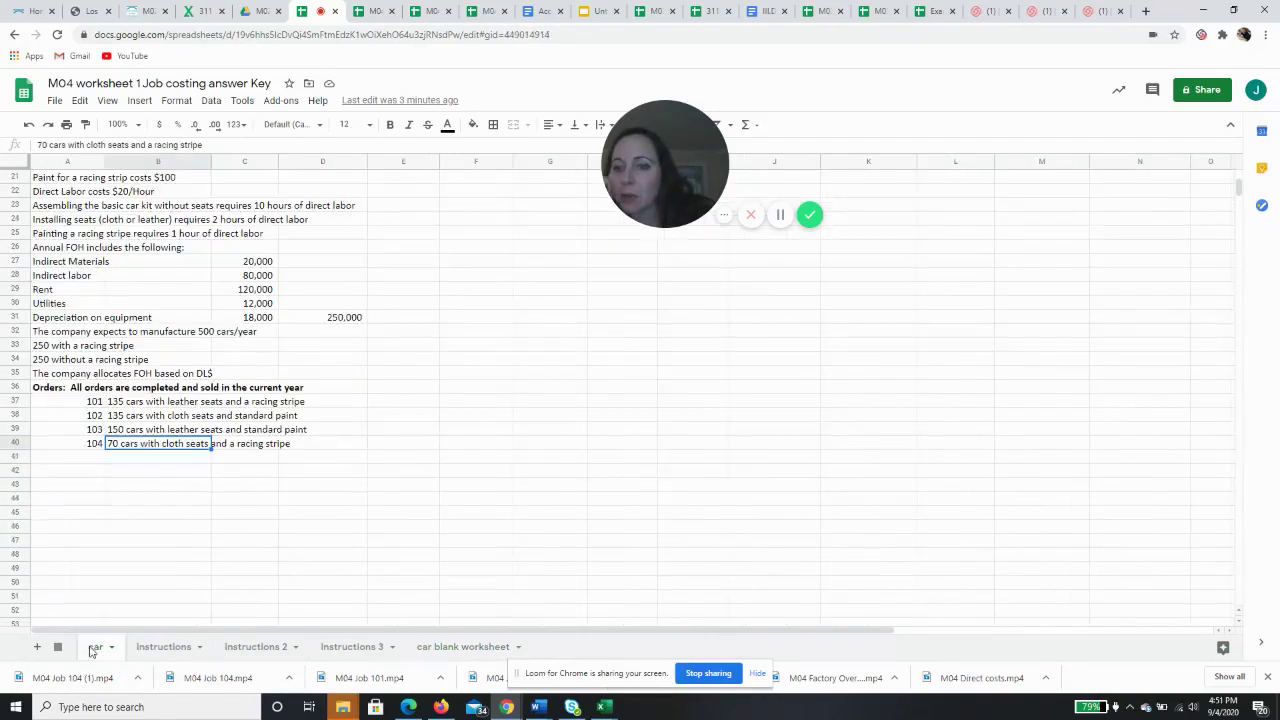
{"action": "left_click", "coordinate": [88, 392]}
{"action": "left_click_drag", "start_coordinate": [88, 404], "coordinate": [238, 446]}
{"action": "right_click", "coordinate": [238, 432]}
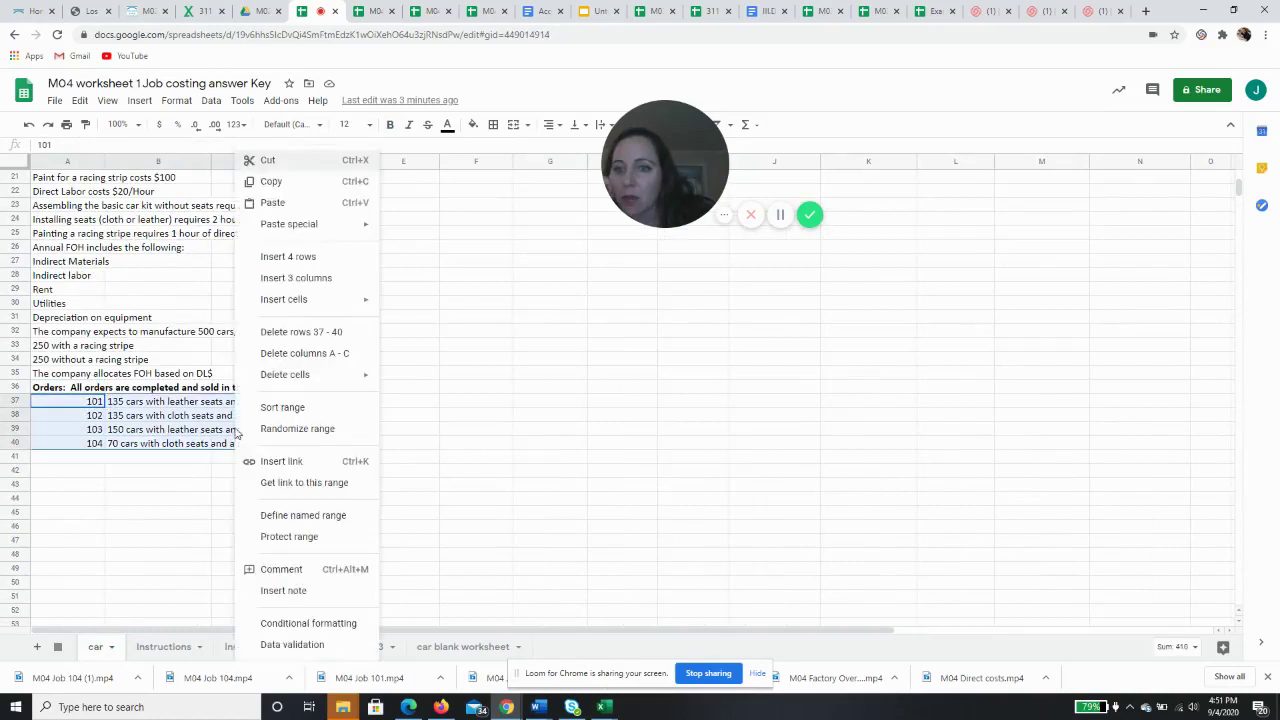
{"action": "left_click", "coordinate": [272, 183]}
{"action": "left_click", "coordinate": [170, 648]}
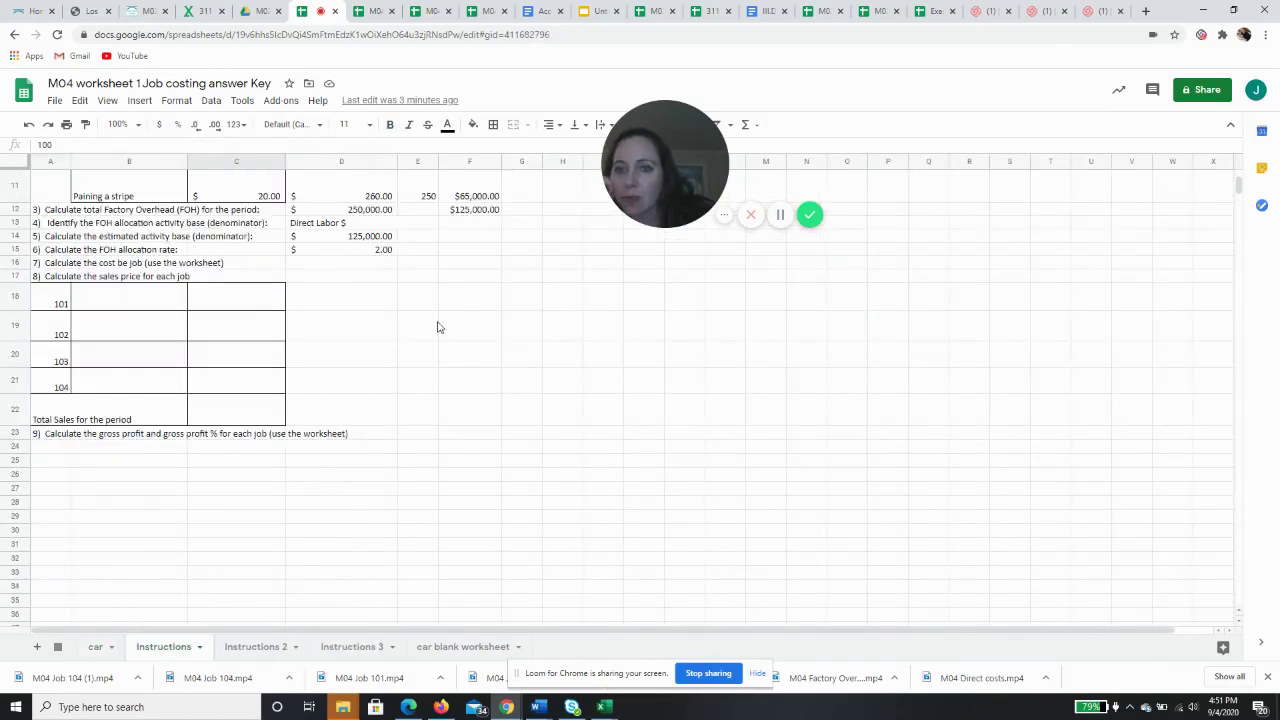
{"action": "right_click", "coordinate": [364, 302]}
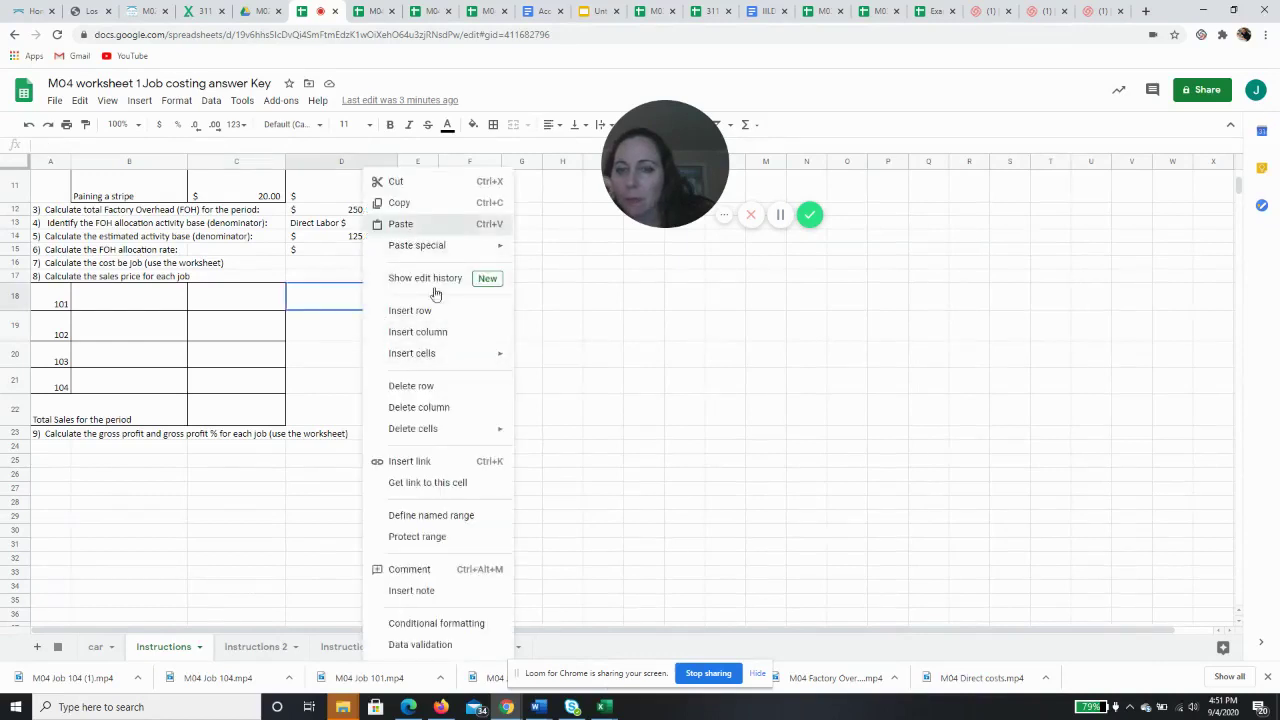
{"action": "key", "text": "ctrl+v"}
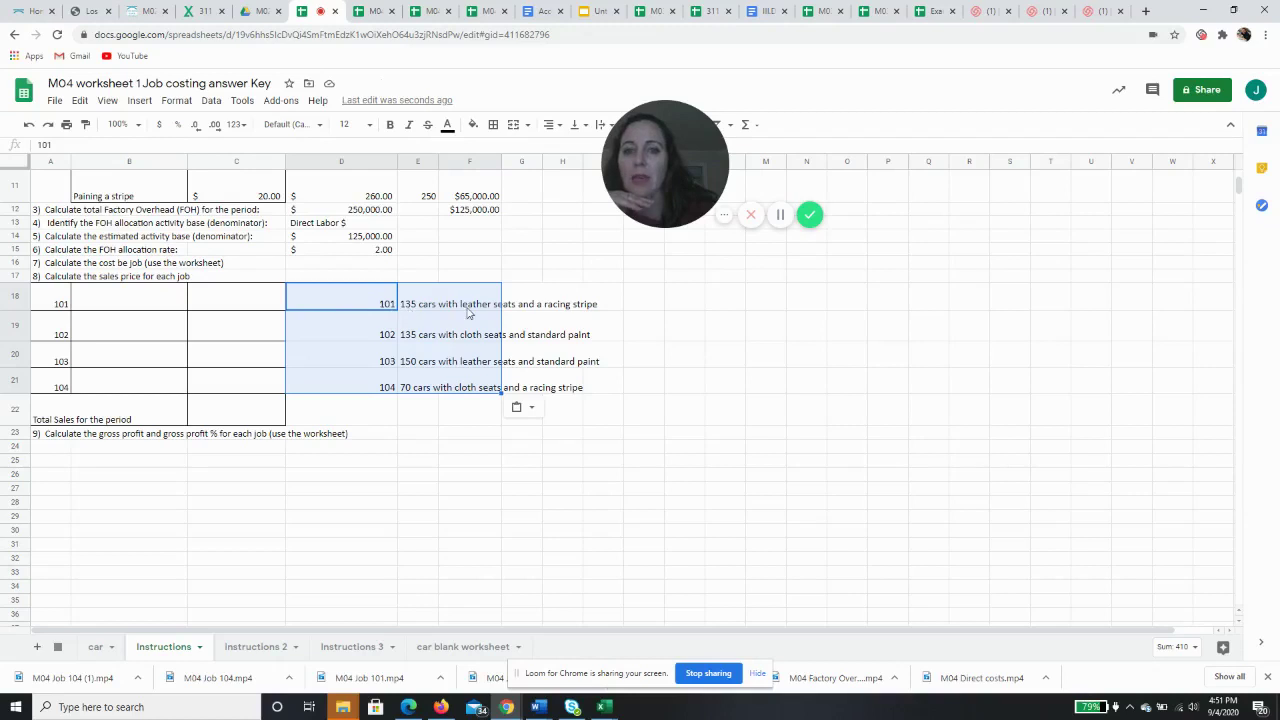
{"action": "left_click", "coordinate": [95, 646]}
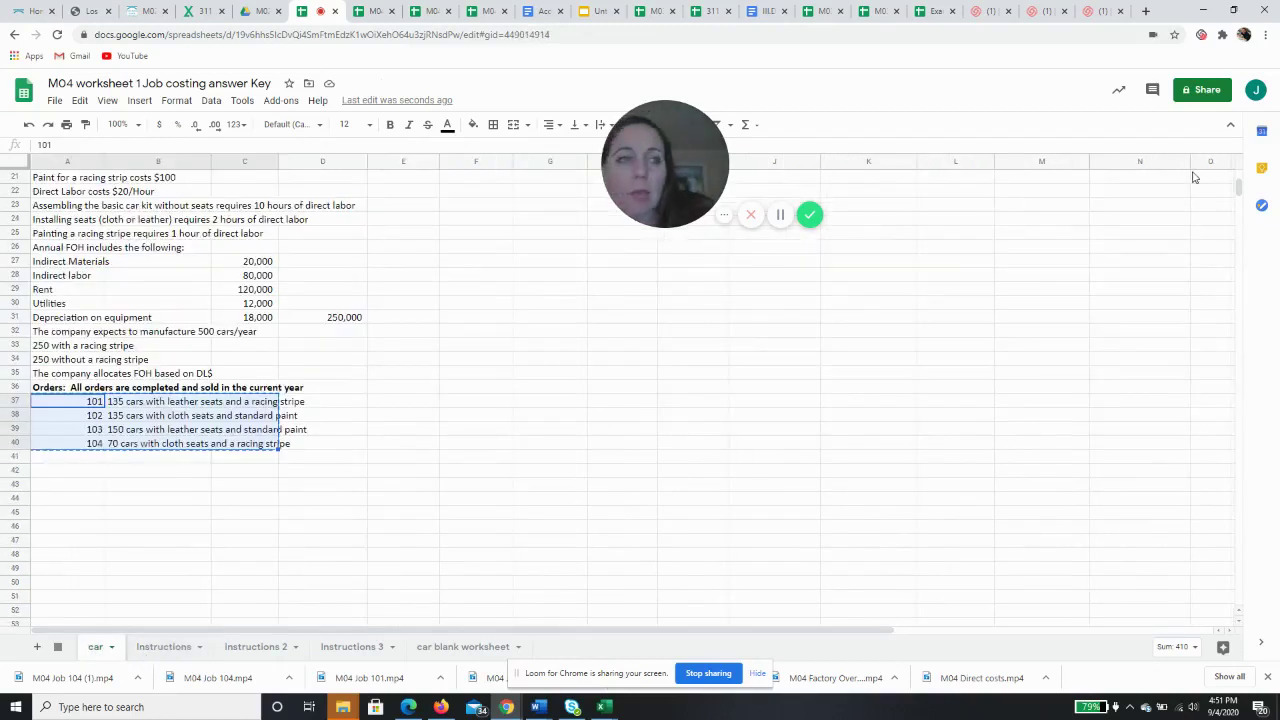
{"action": "left_click_drag", "start_coordinate": [1238, 190], "coordinate": [1238, 176]}
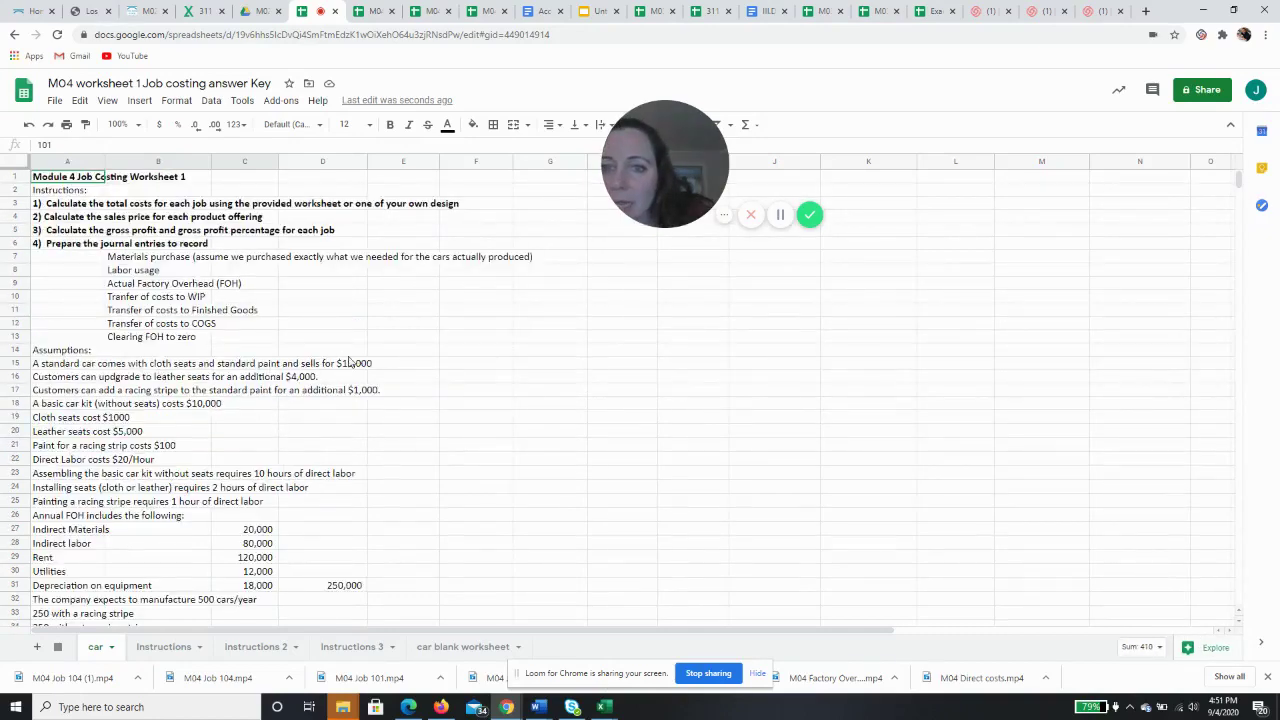
{"action": "left_click", "coordinate": [355, 367]}
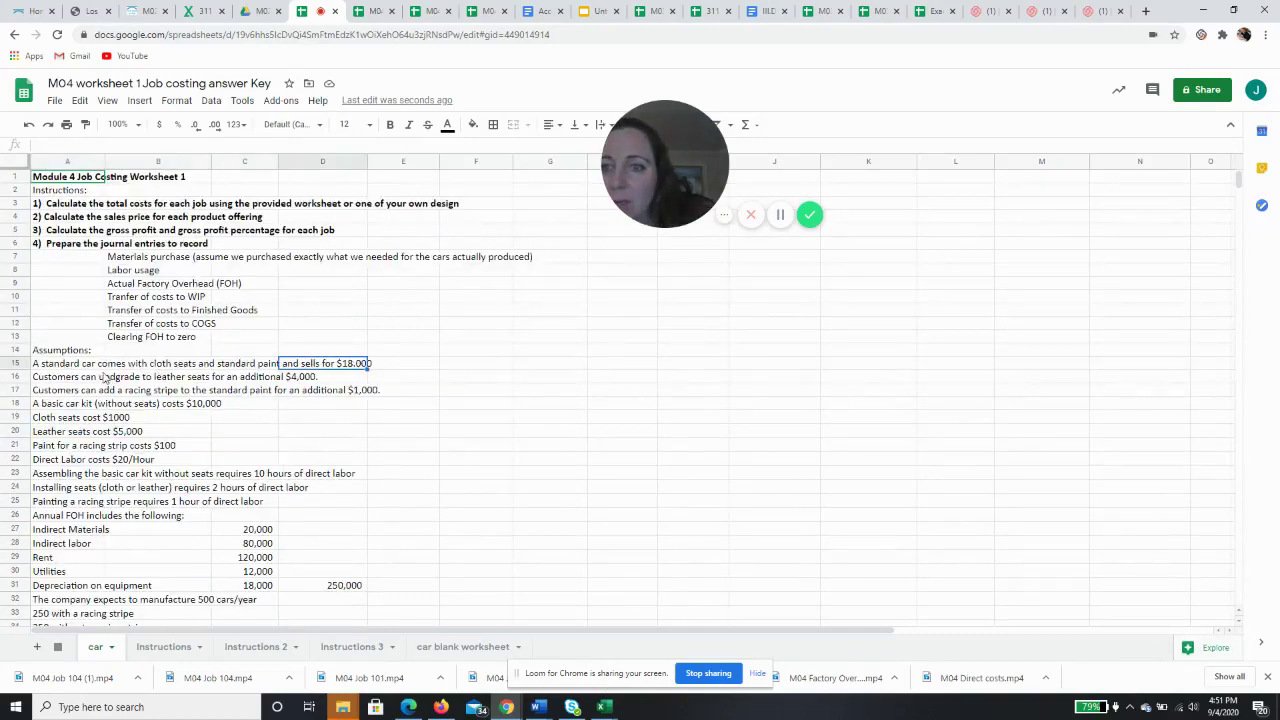
{"action": "left_click", "coordinate": [311, 380]}
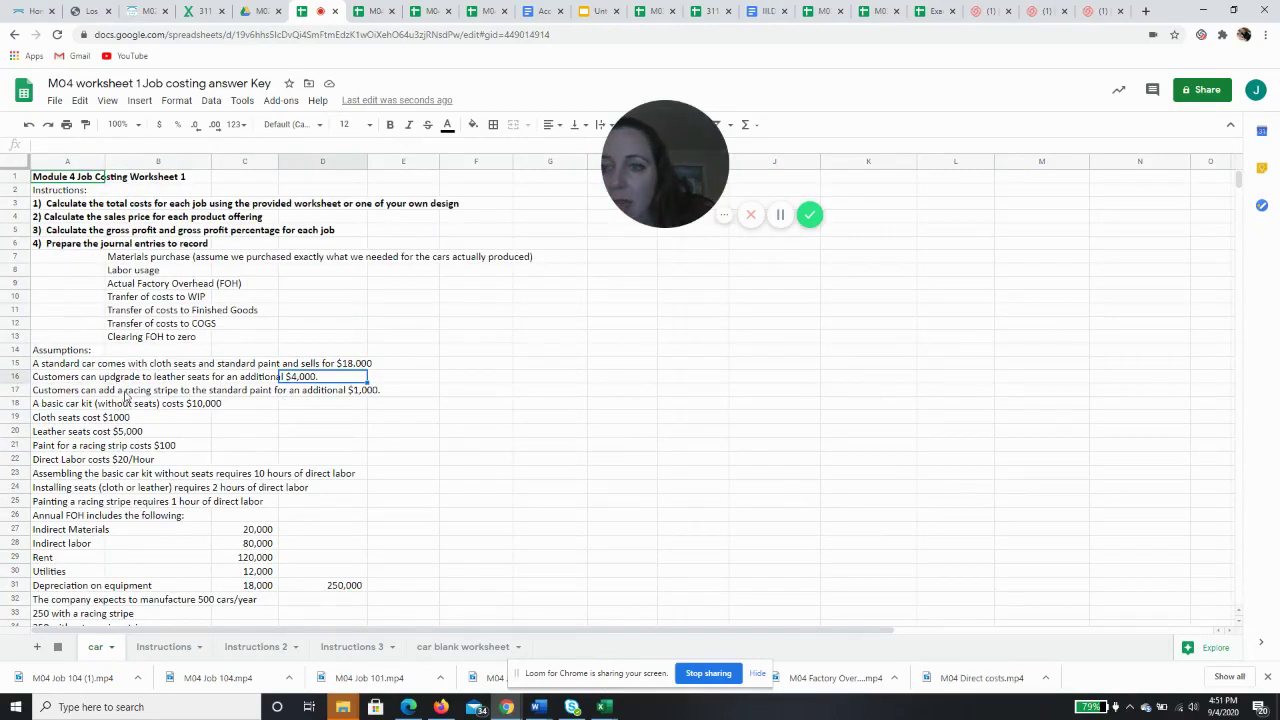
{"action": "left_click", "coordinate": [362, 393]}
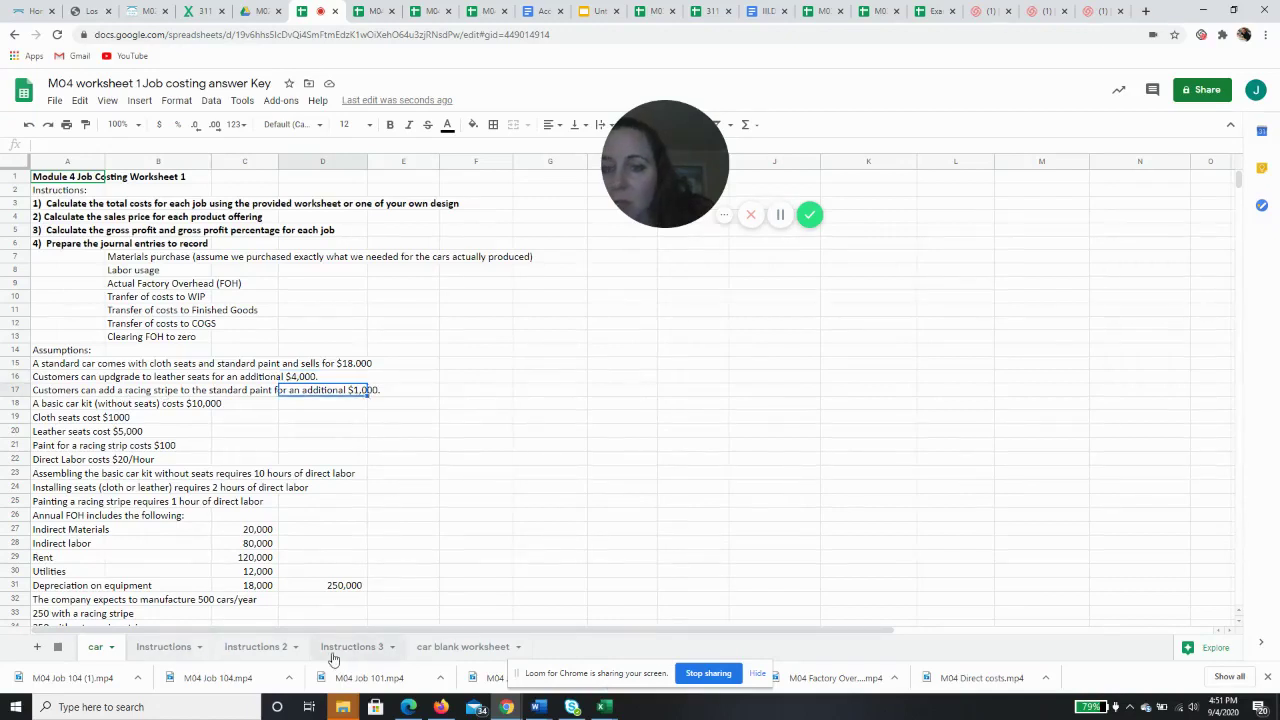
{"action": "left_click", "coordinate": [165, 647]}
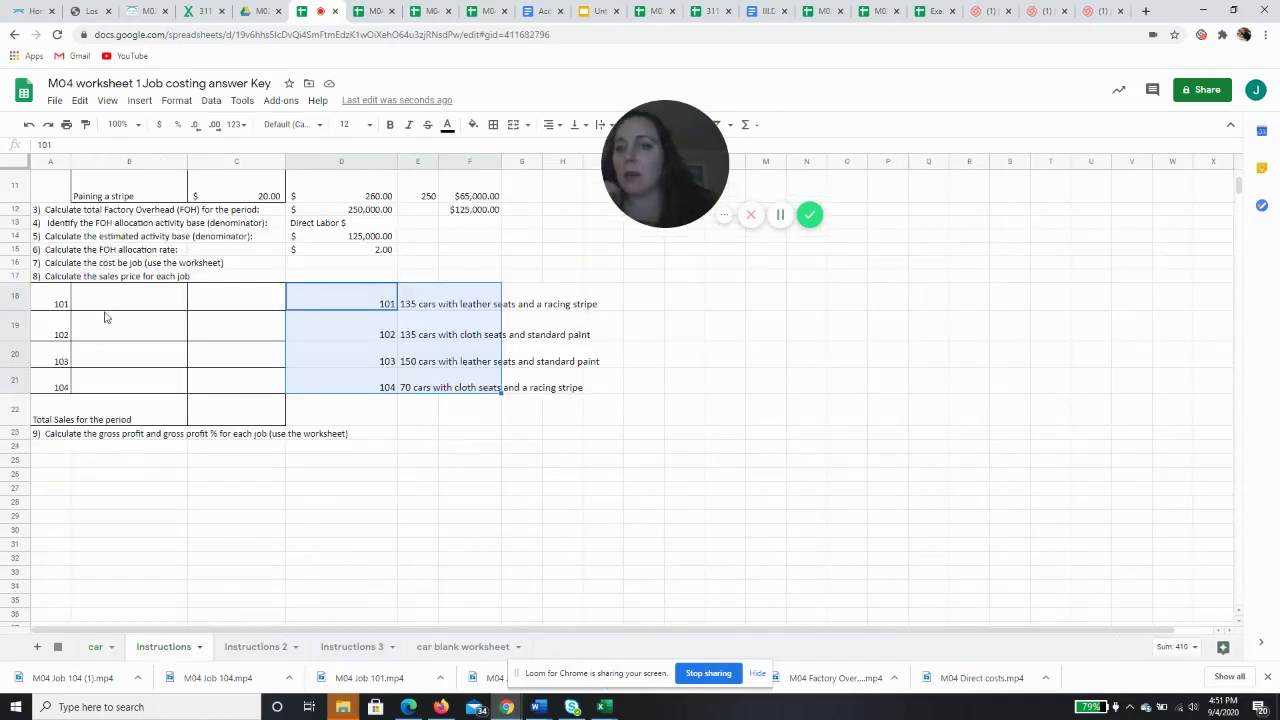
- Enter the text '135 x (18,000+4,000+1,000)' as job 101's calculation in B18
{"action": "type", "text": "'"}
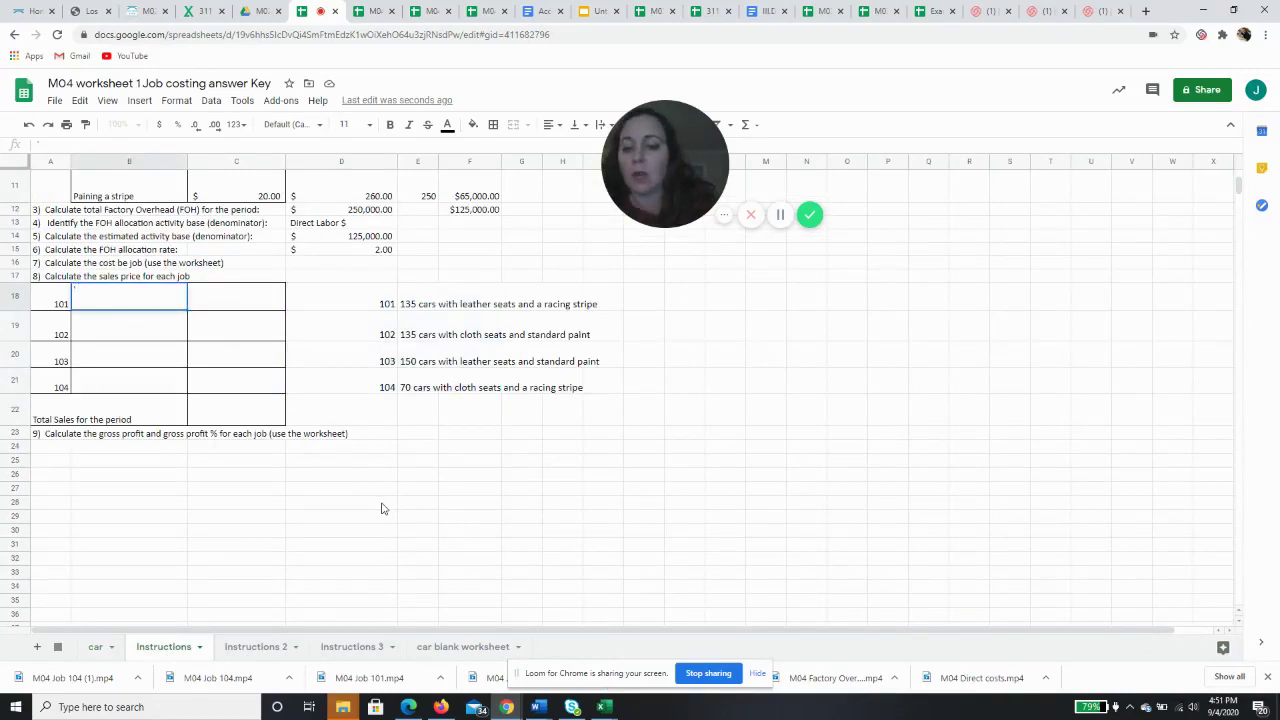
{"action": "type", "text": "135 ("}
{"action": "key", "text": "BackSpace"}
{"action": "type", "text": "x ("}
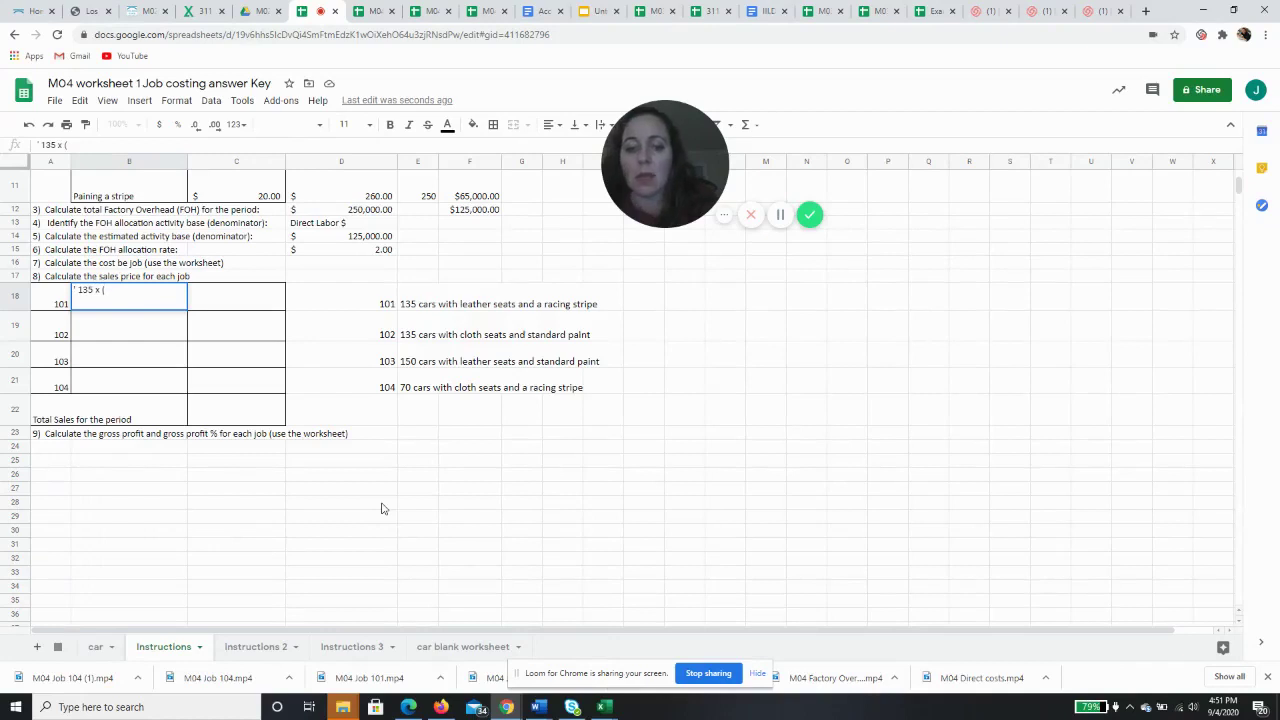
{"action": "type", "text": "18,000+4,000=1,"}
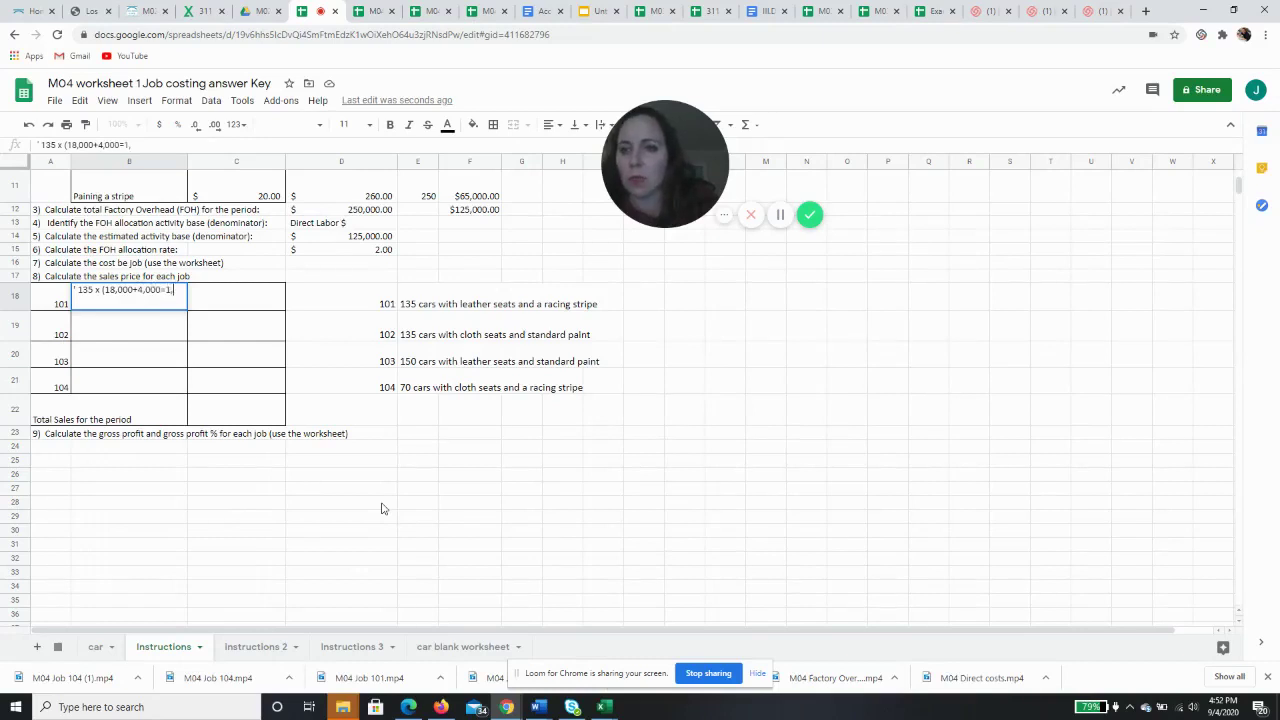
{"action": "key", "text": "BackSpace"}
{"action": "key", "text": "BackSpace"}
{"action": "key", "text": "BackSpace"}
{"action": "type", "text": "+"}
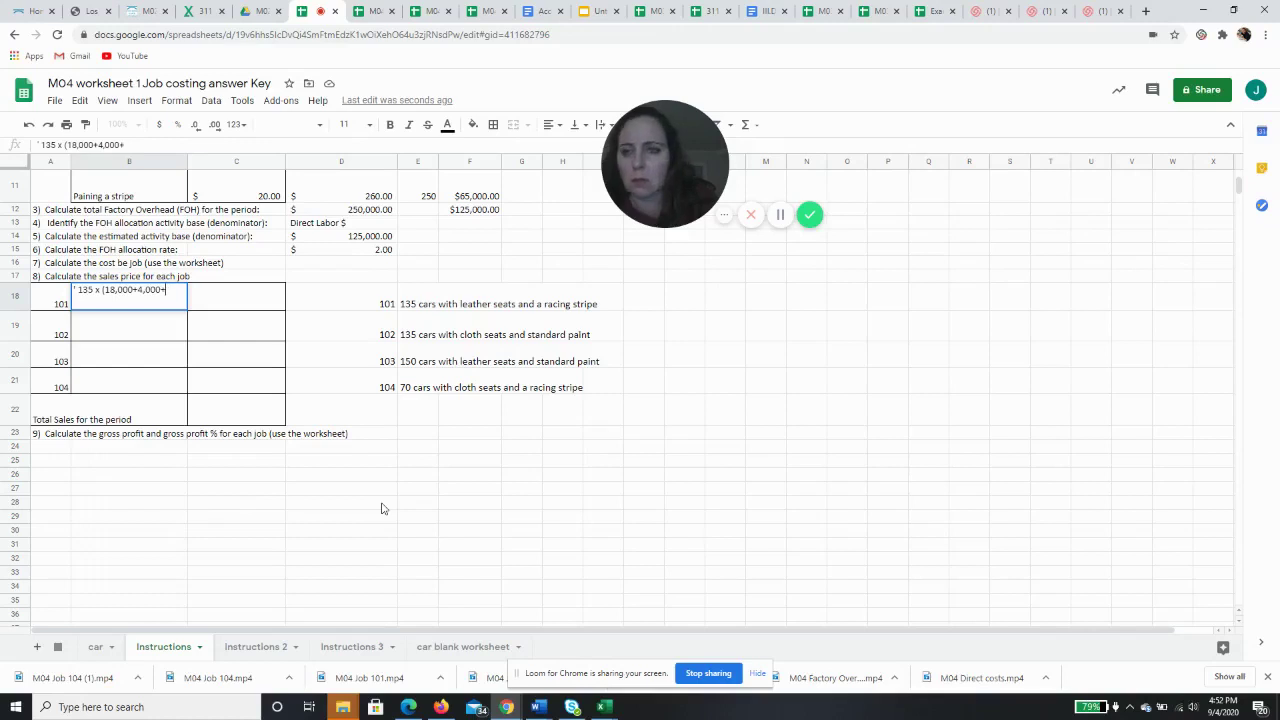
{"action": "type", "text": "1,000"}
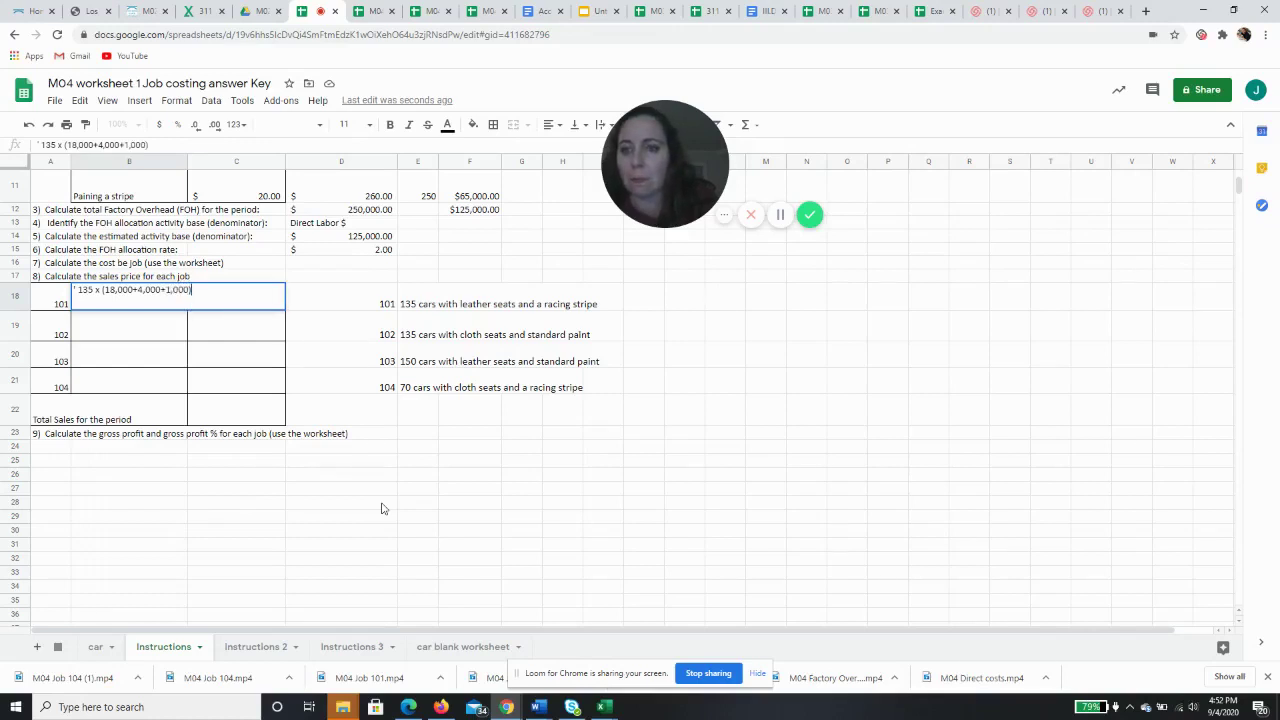
{"action": "key", "text": "Return"}
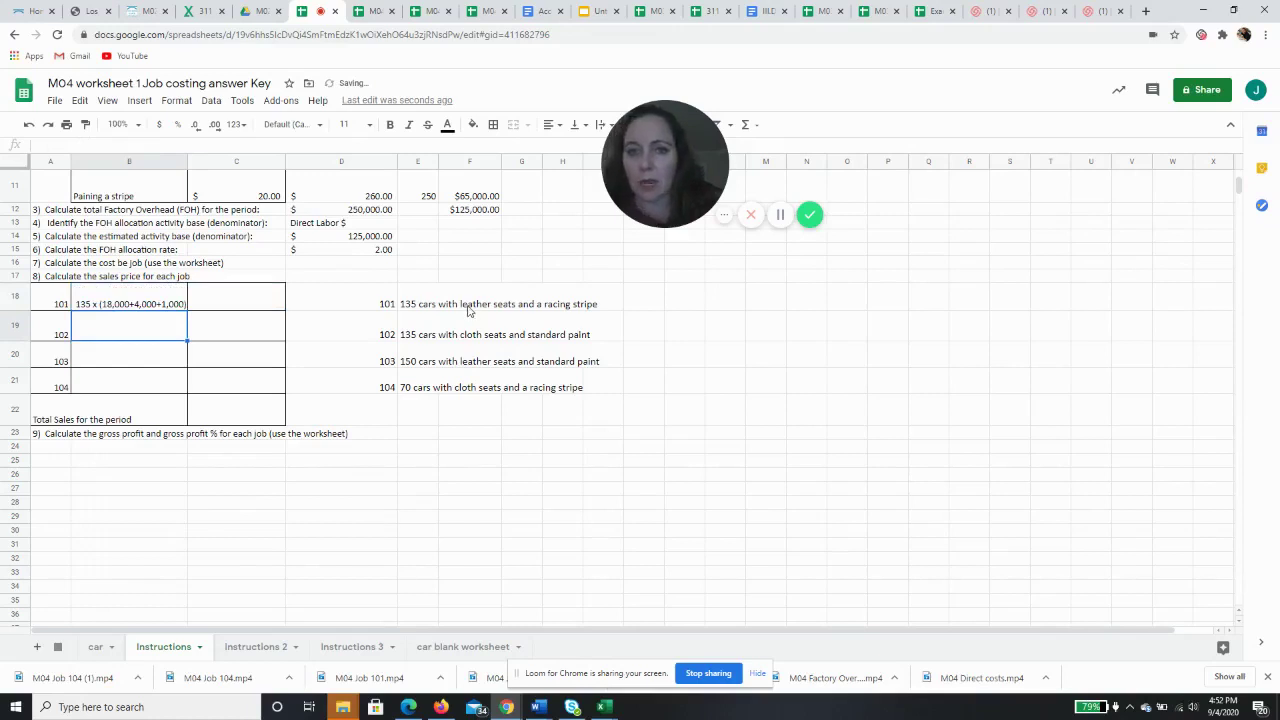
- Copy the three car pricing assumption rows 15–17 into Instructions cell E23
{"action": "left_click", "coordinate": [97, 647]}
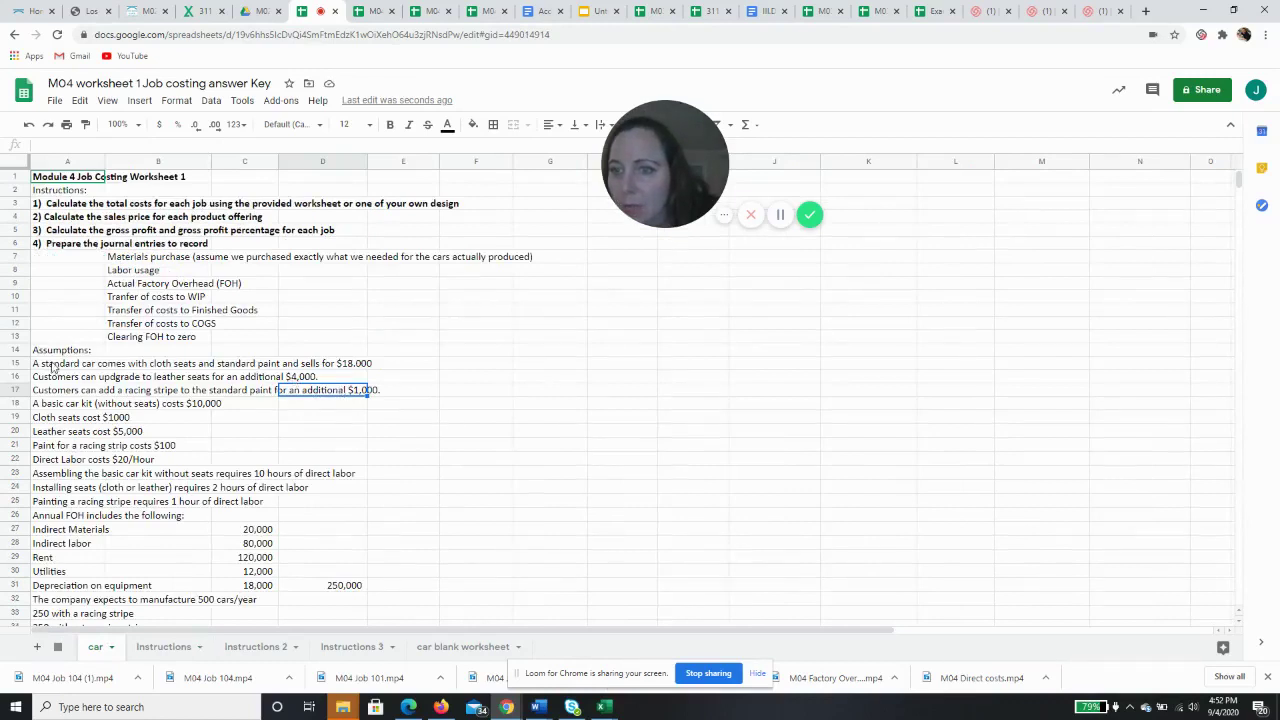
{"action": "left_click_drag", "start_coordinate": [54, 368], "coordinate": [357, 393]}
{"action": "key", "text": "ctrl+c"}
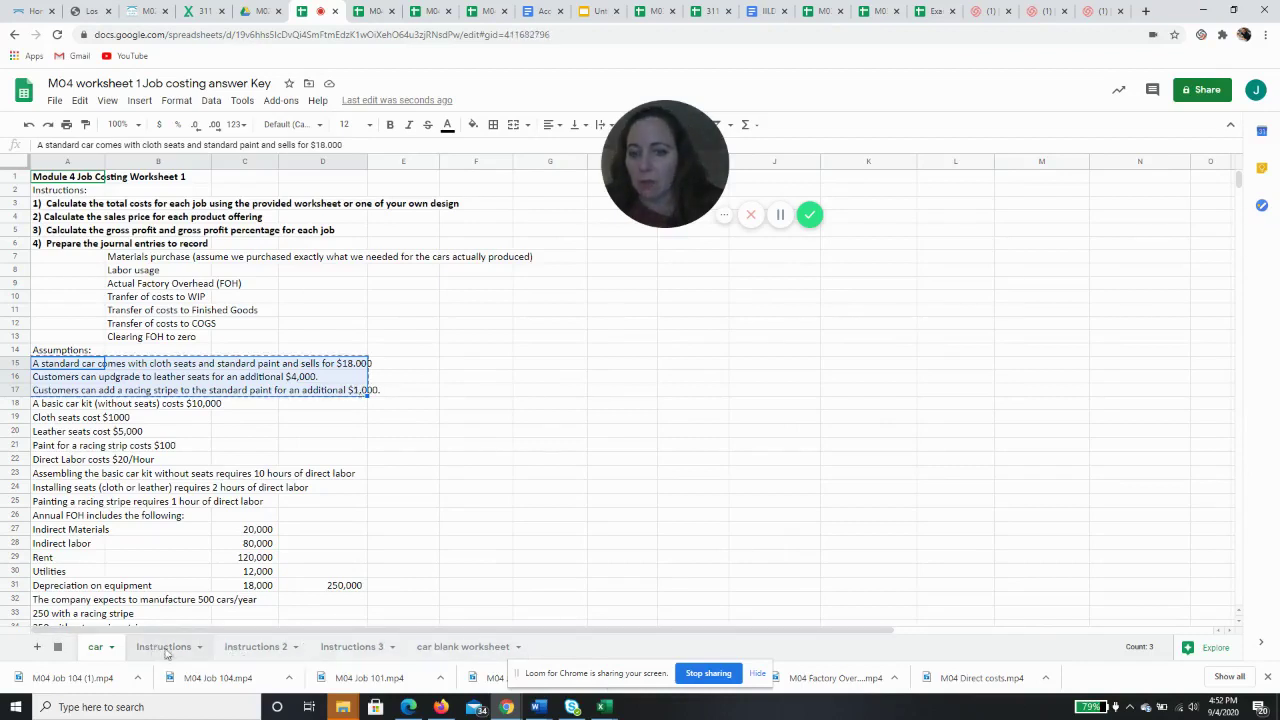
{"action": "left_click", "coordinate": [165, 646]}
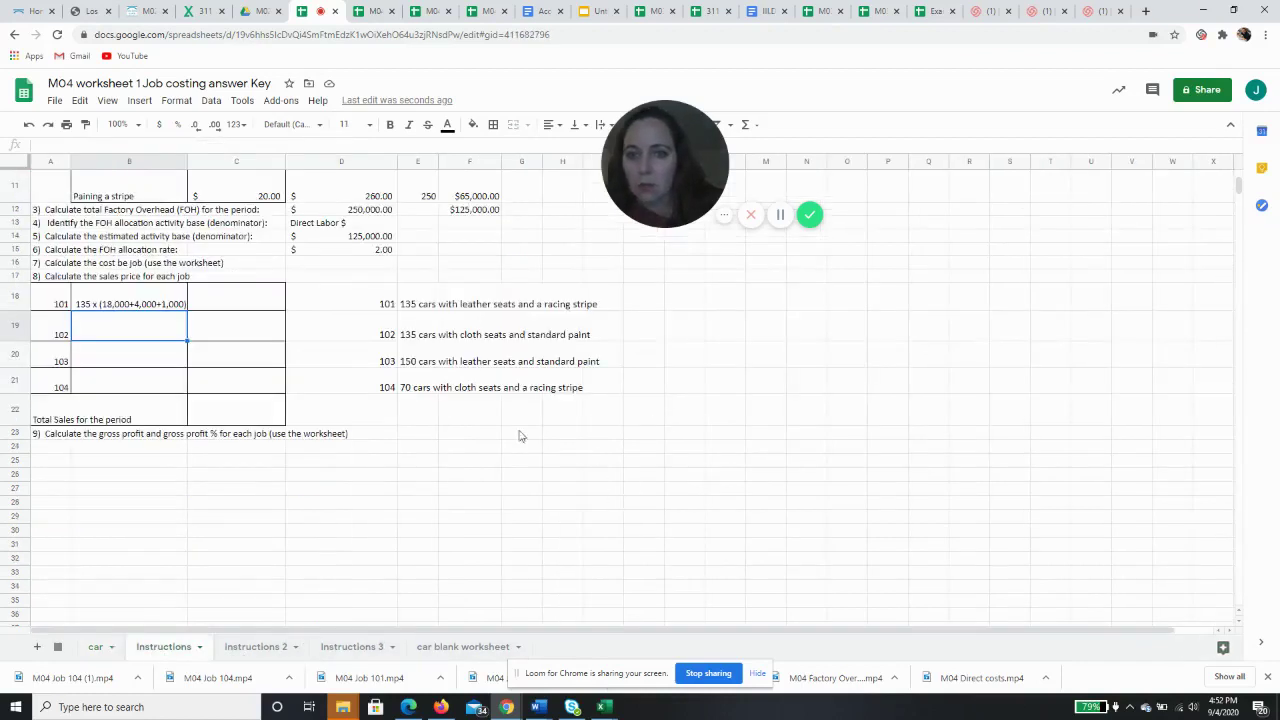
{"action": "left_click", "coordinate": [427, 436]}
{"action": "right_click", "coordinate": [427, 436]}
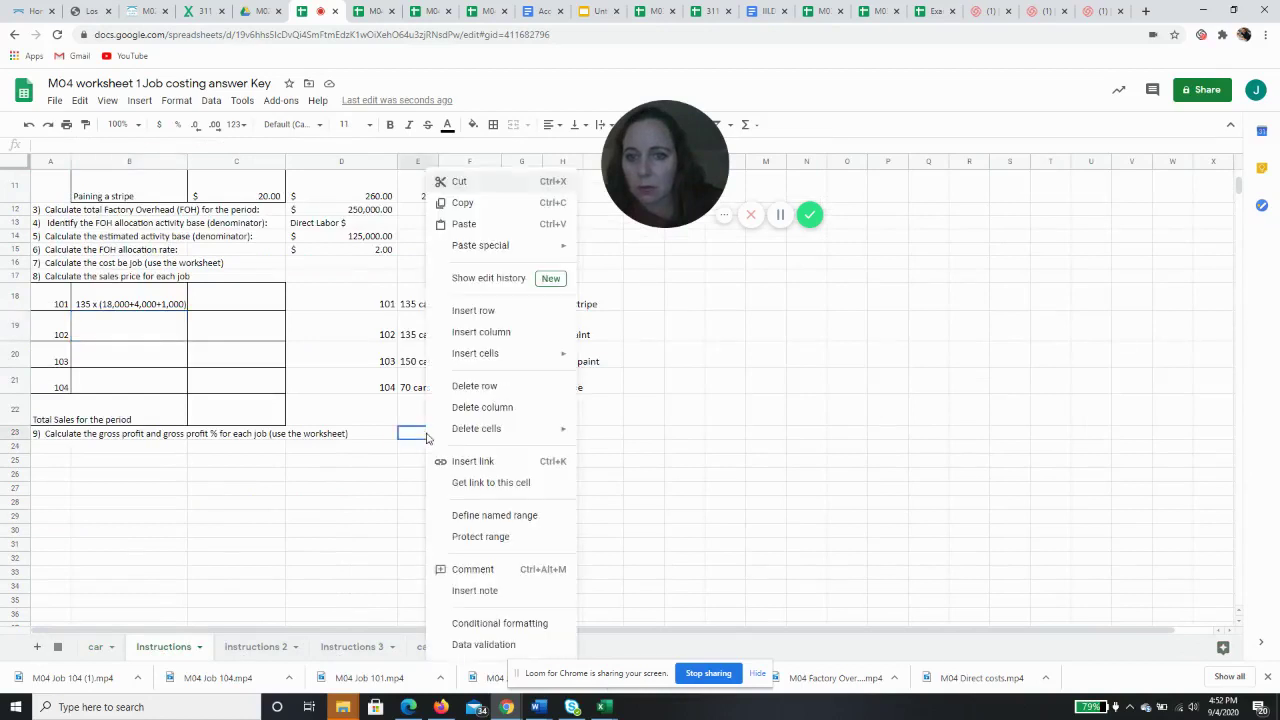
{"action": "left_click", "coordinate": [471, 225]}
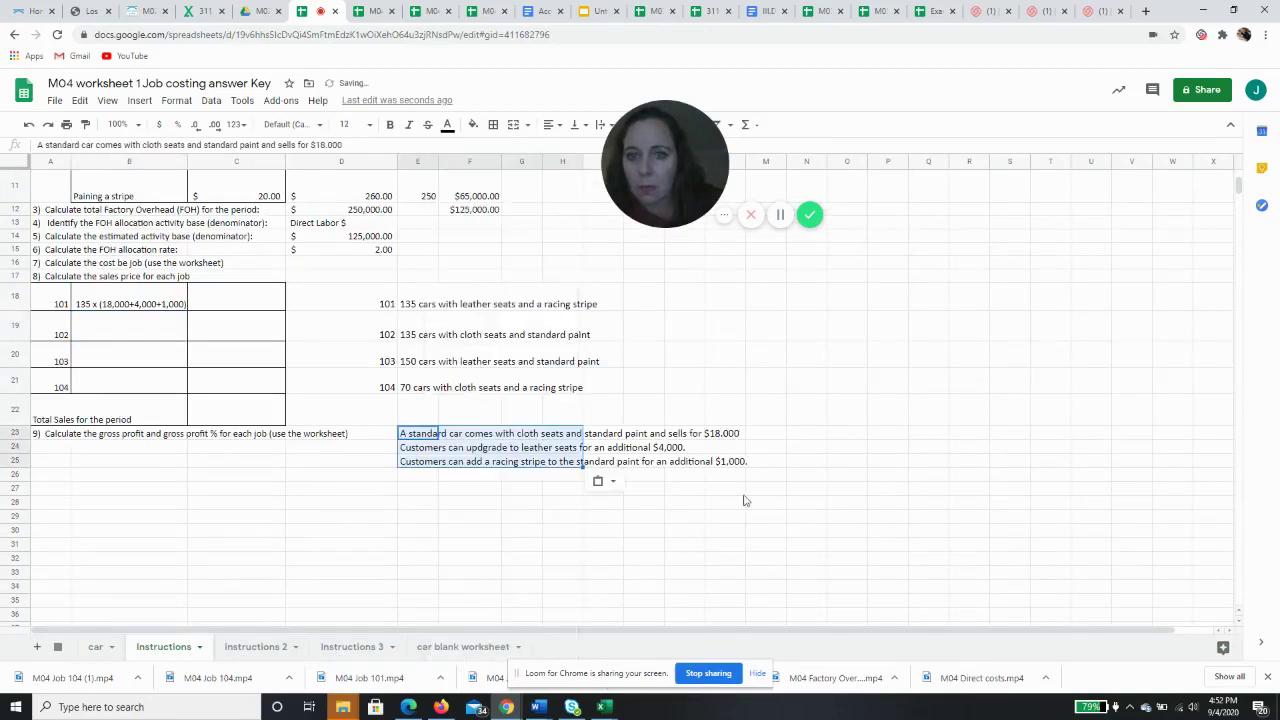
{"action": "left_click", "coordinate": [728, 476]}
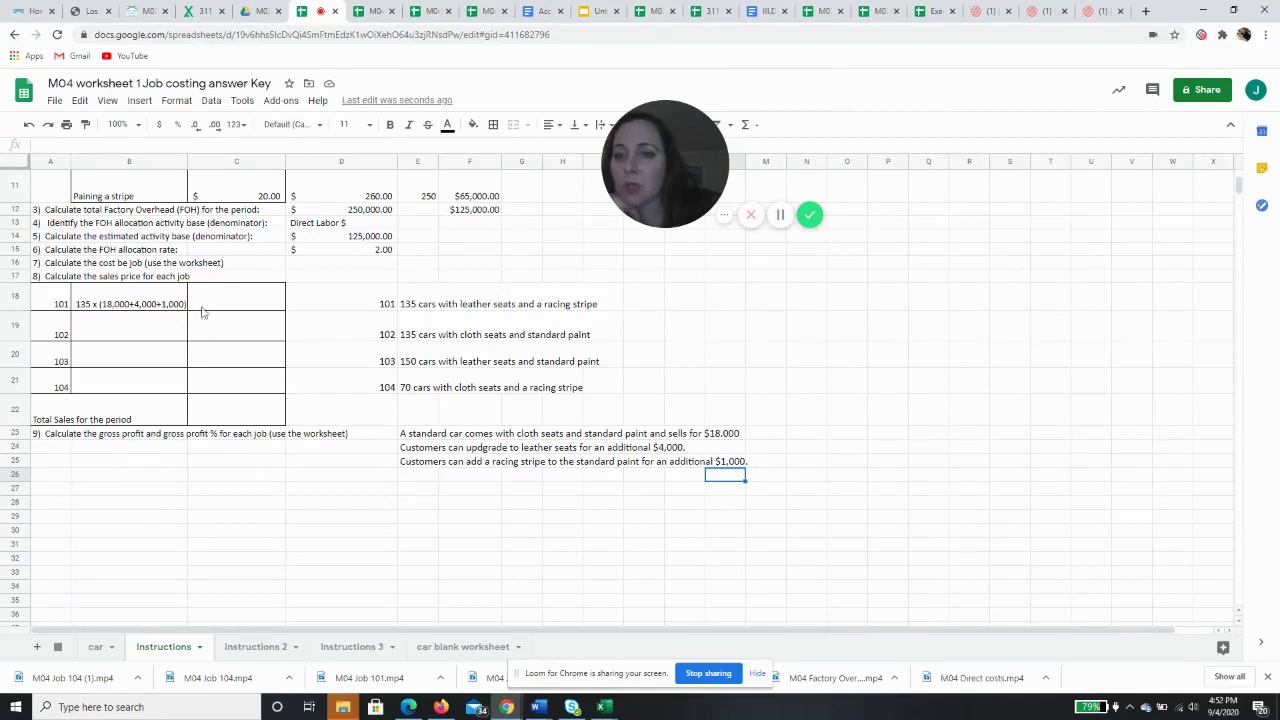
- Give C18 the formula 135*(18000+4000+1000), giving $3,105,000.00 for job 101
{"action": "left_click", "coordinate": [222, 309]}
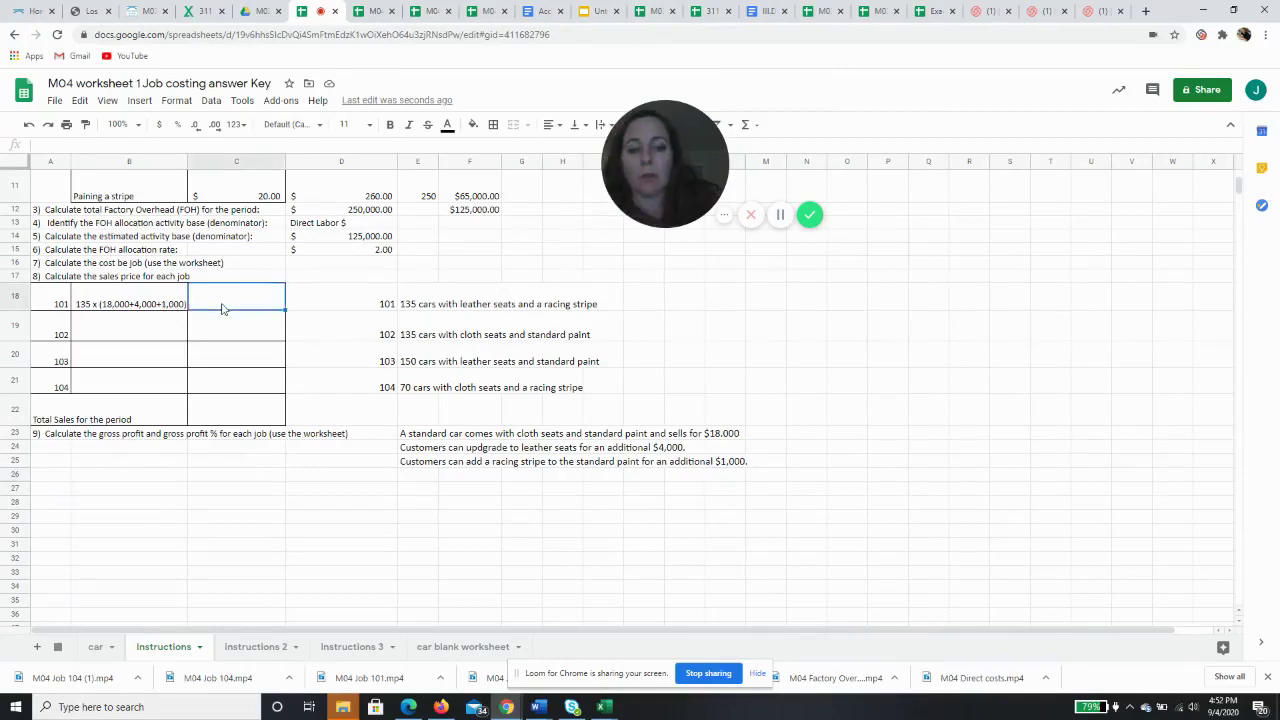
{"action": "type", "text": "=135*23000"}
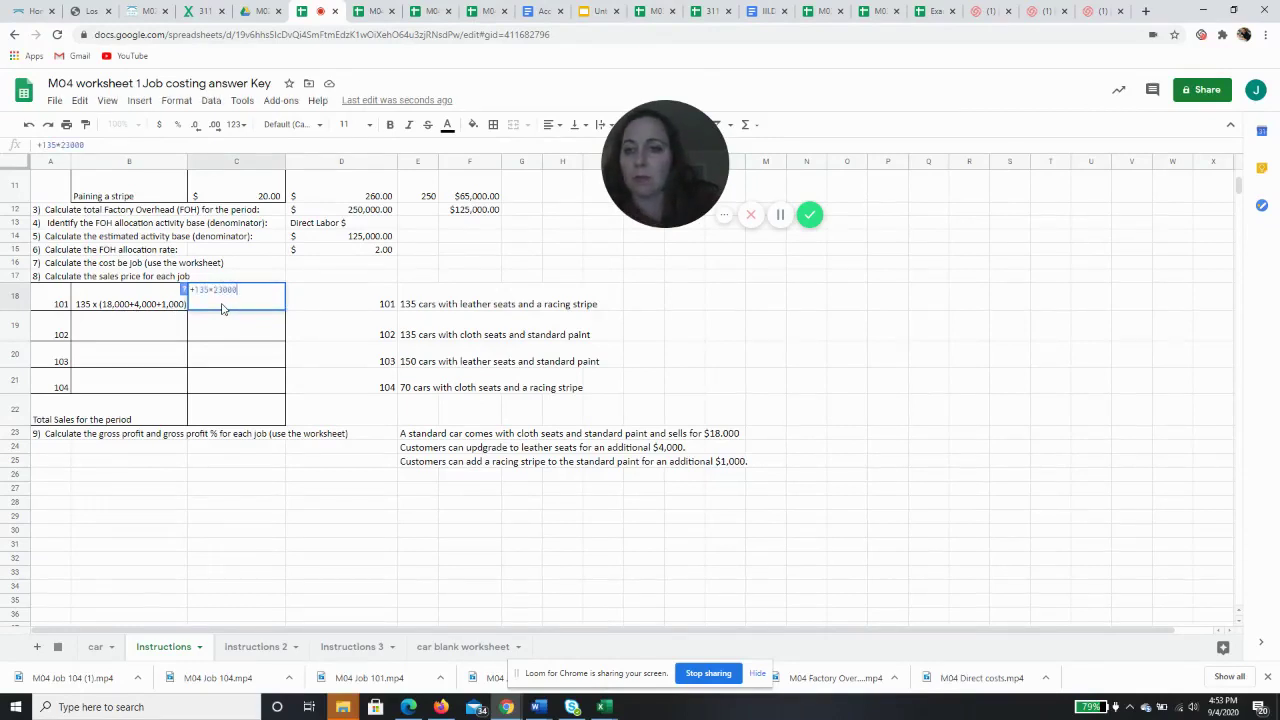
{"action": "key", "text": "Return"}
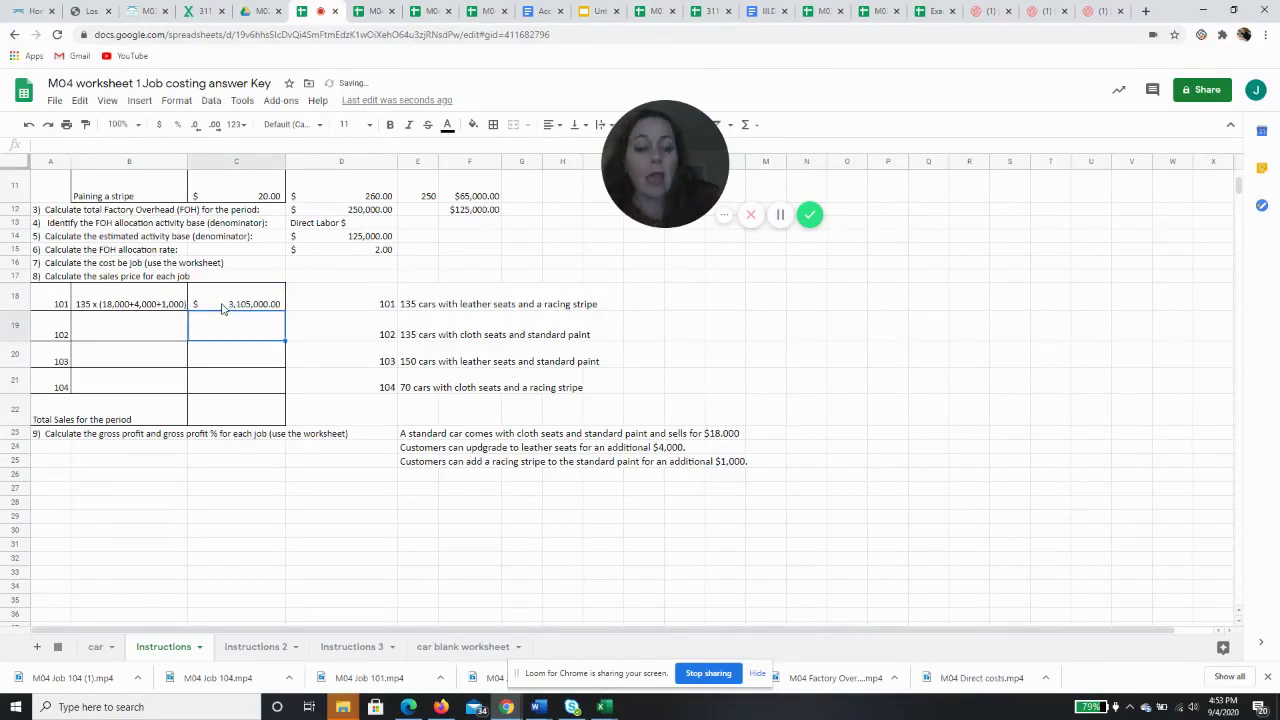
{"action": "left_click", "coordinate": [222, 308]}
{"action": "type", "text": "+135"}
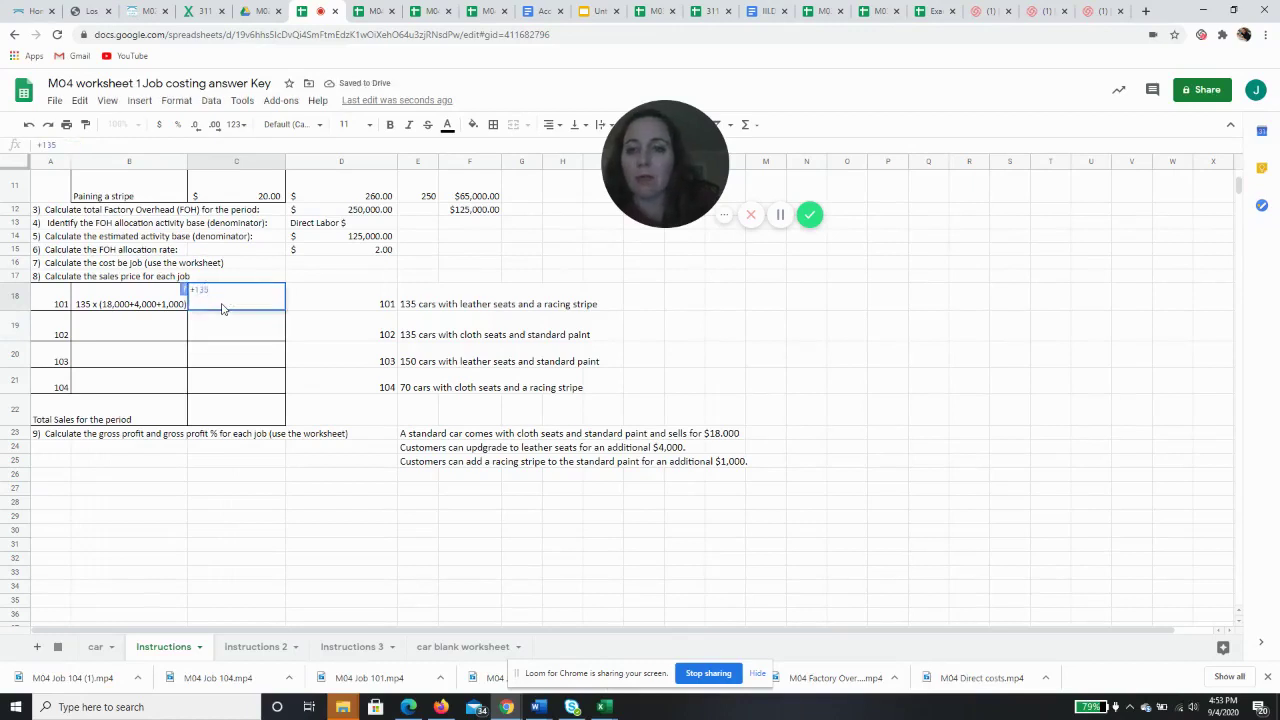
{"action": "type", "text": "*"}
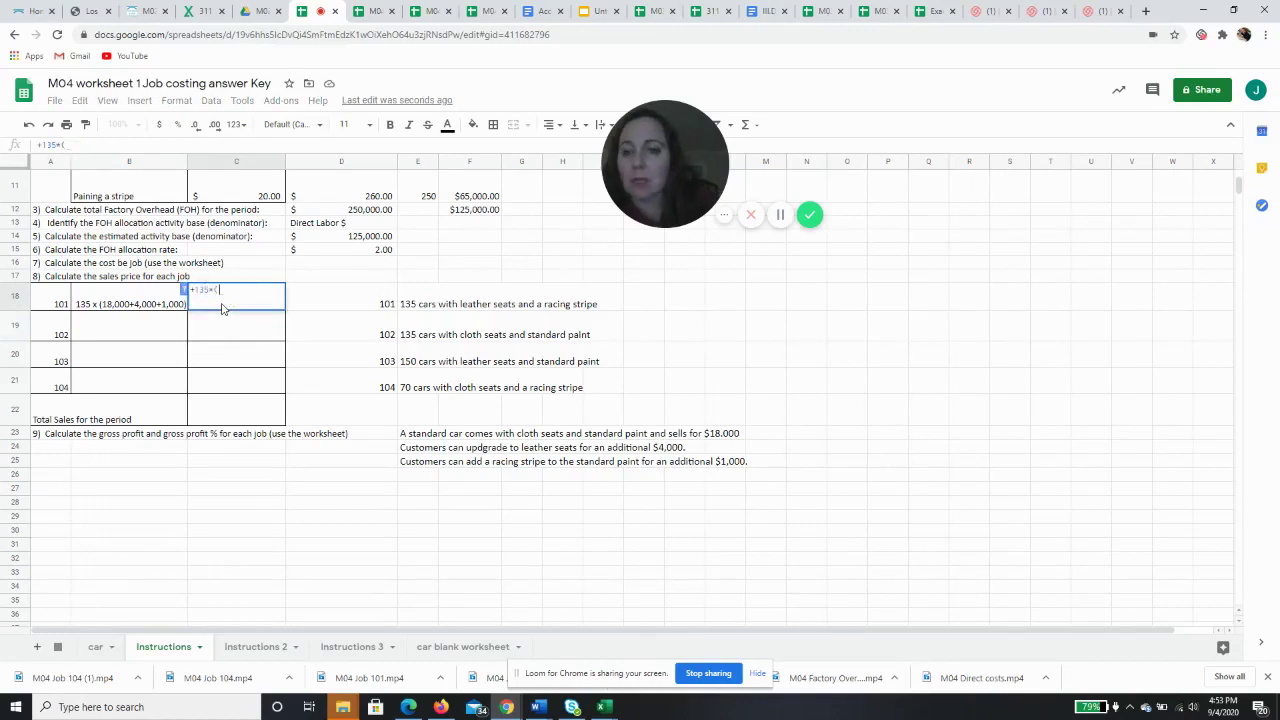
{"action": "type", "text": "("}
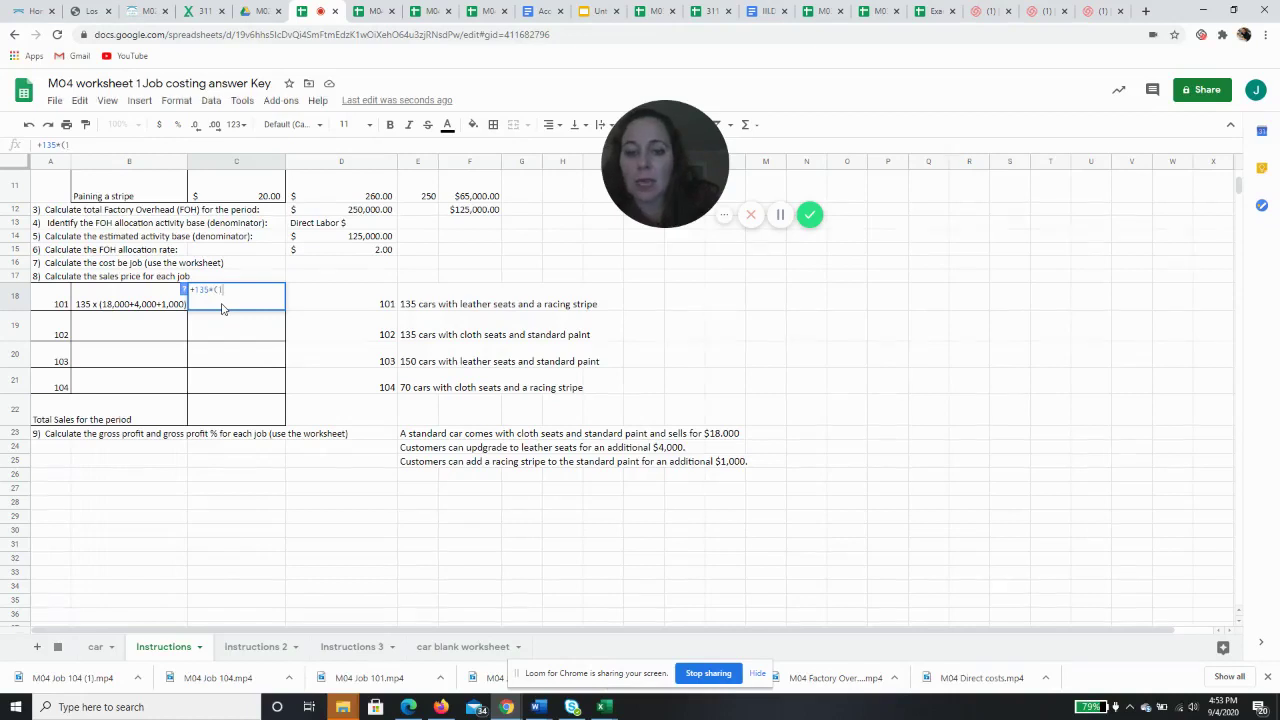
{"action": "type", "text": "18000"}
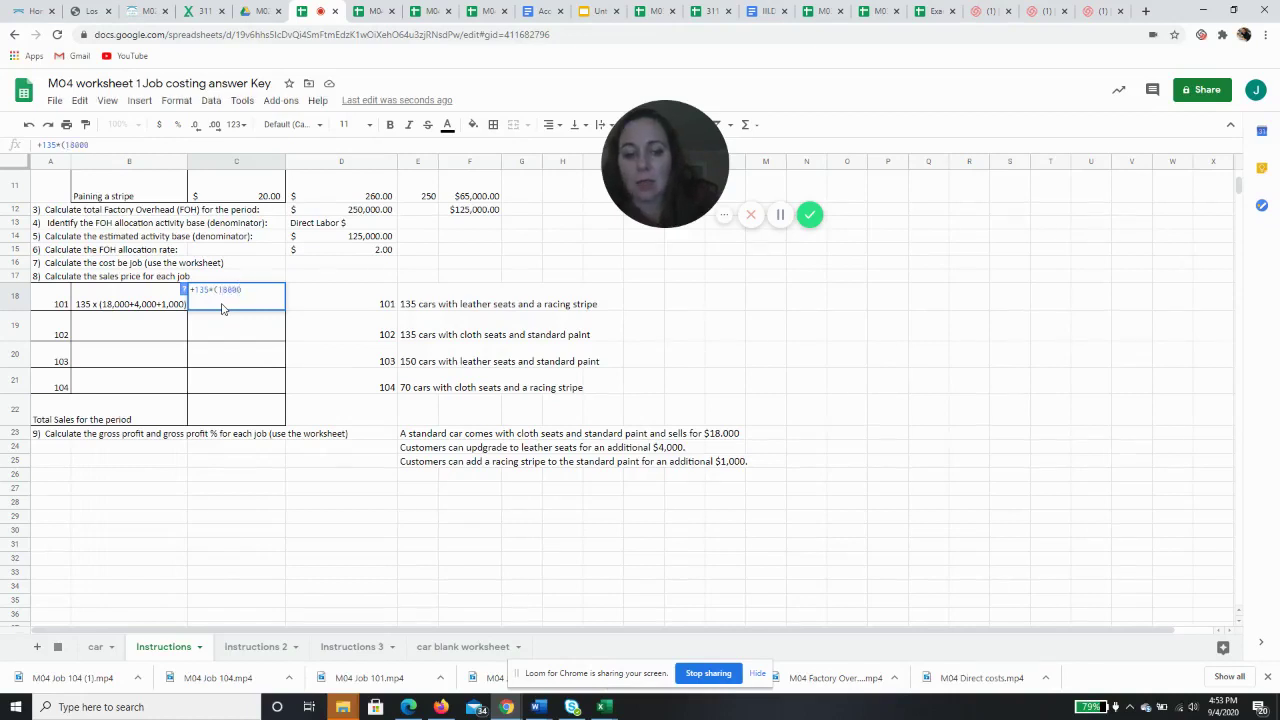
{"action": "type", "text": "+"}
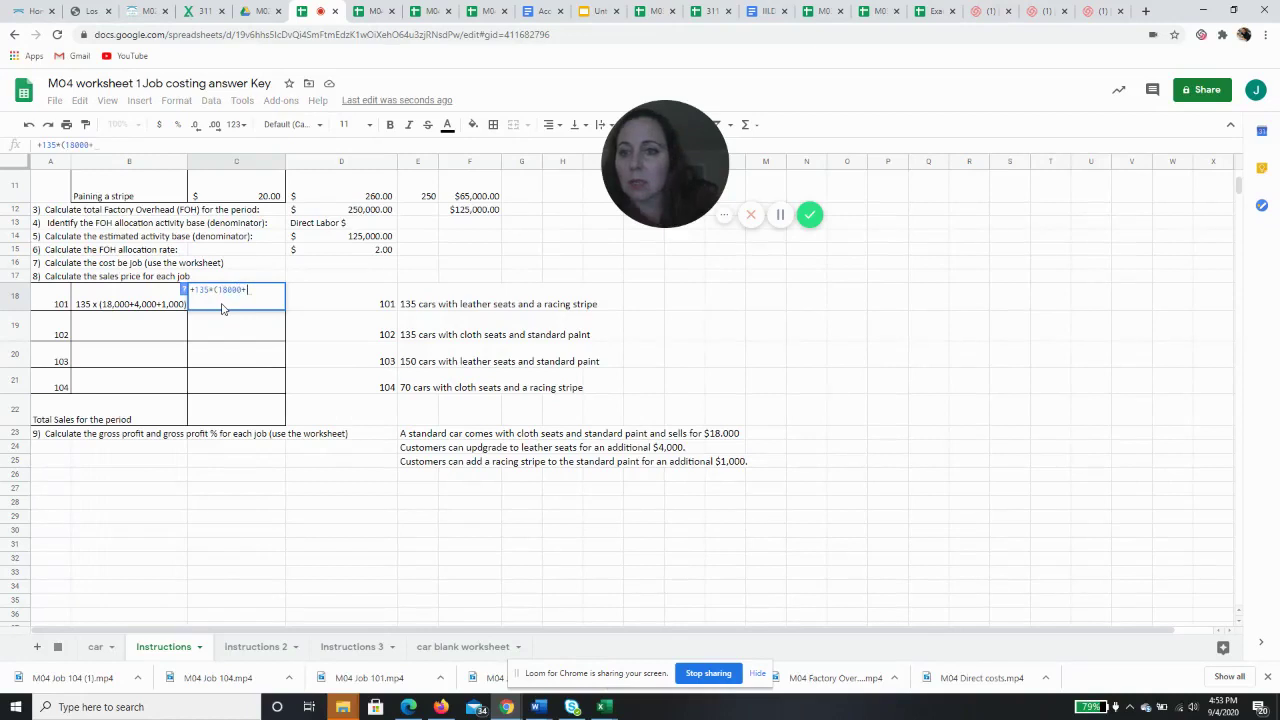
{"action": "type", "text": "4000+1000)"}
{"action": "key", "text": "Return"}
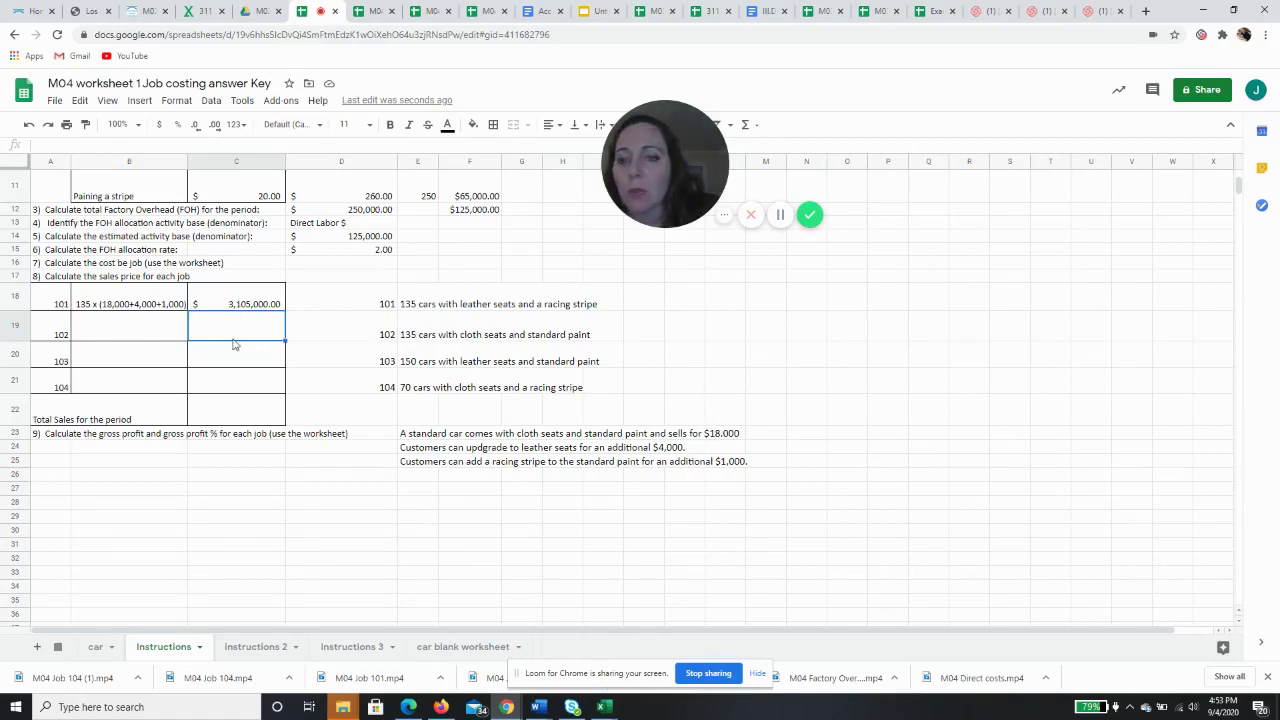
- Enter '135 x (18000)' in B19 and =135*(18000) in C19 for job 102
{"action": "left_click", "coordinate": [153, 338]}
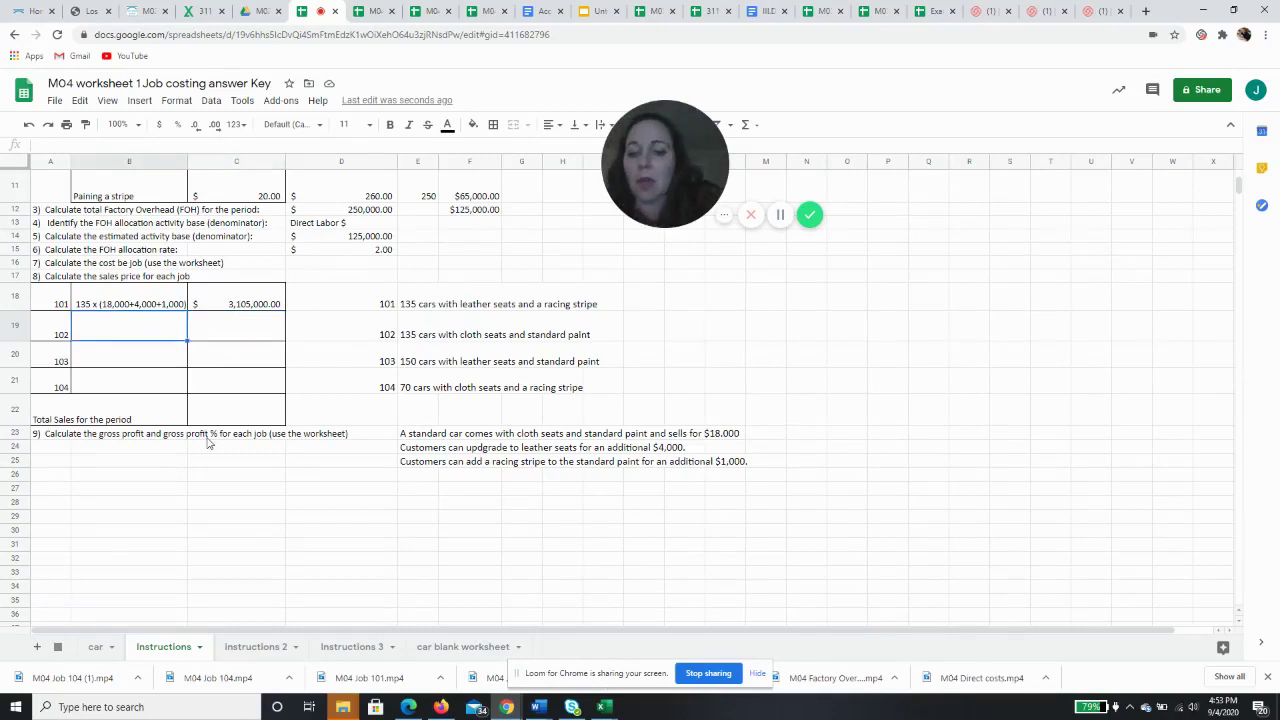
{"action": "type", "text": "13"}
{"action": "type", "text": "'13"}
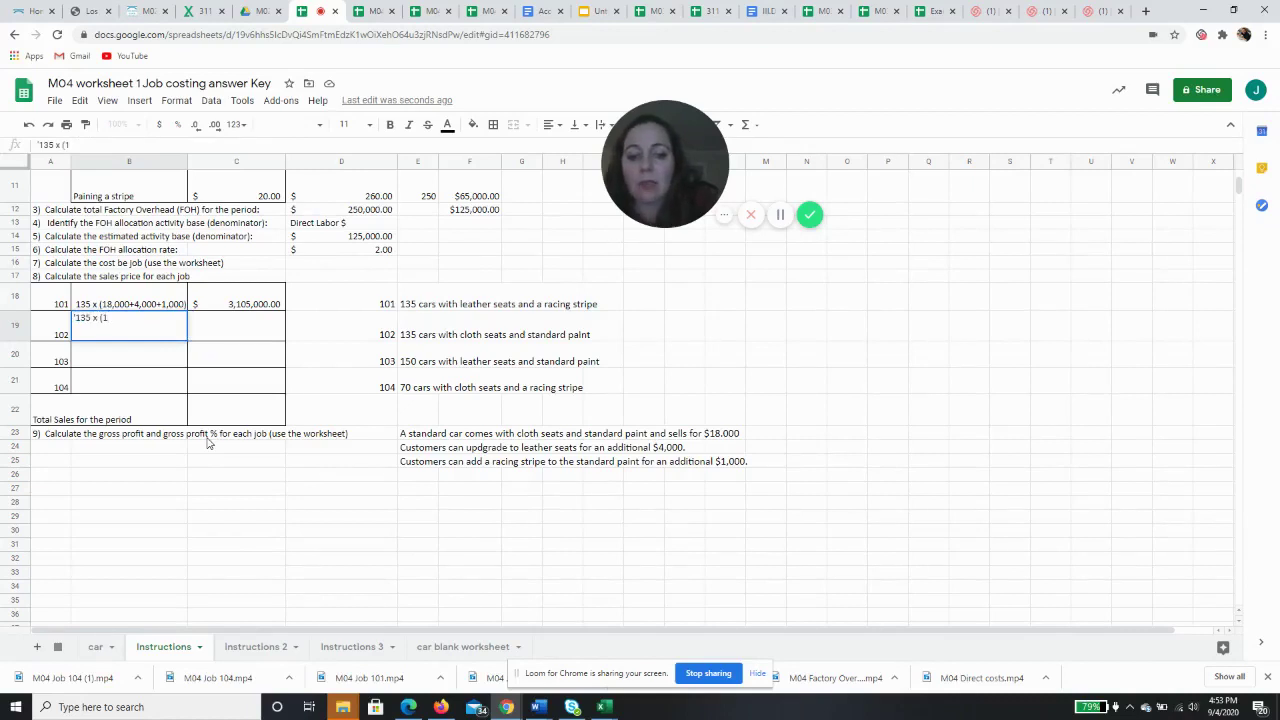
{"action": "type", "text": "8000"}
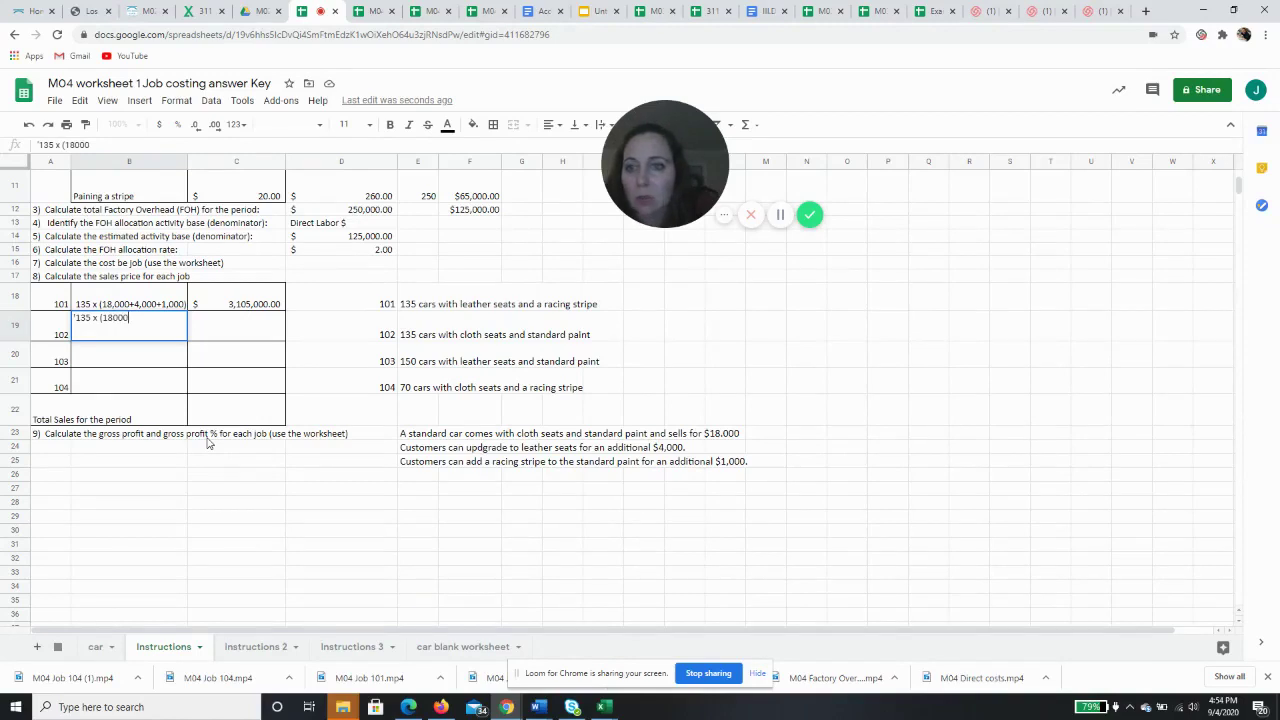
{"action": "type", "text": ")"}
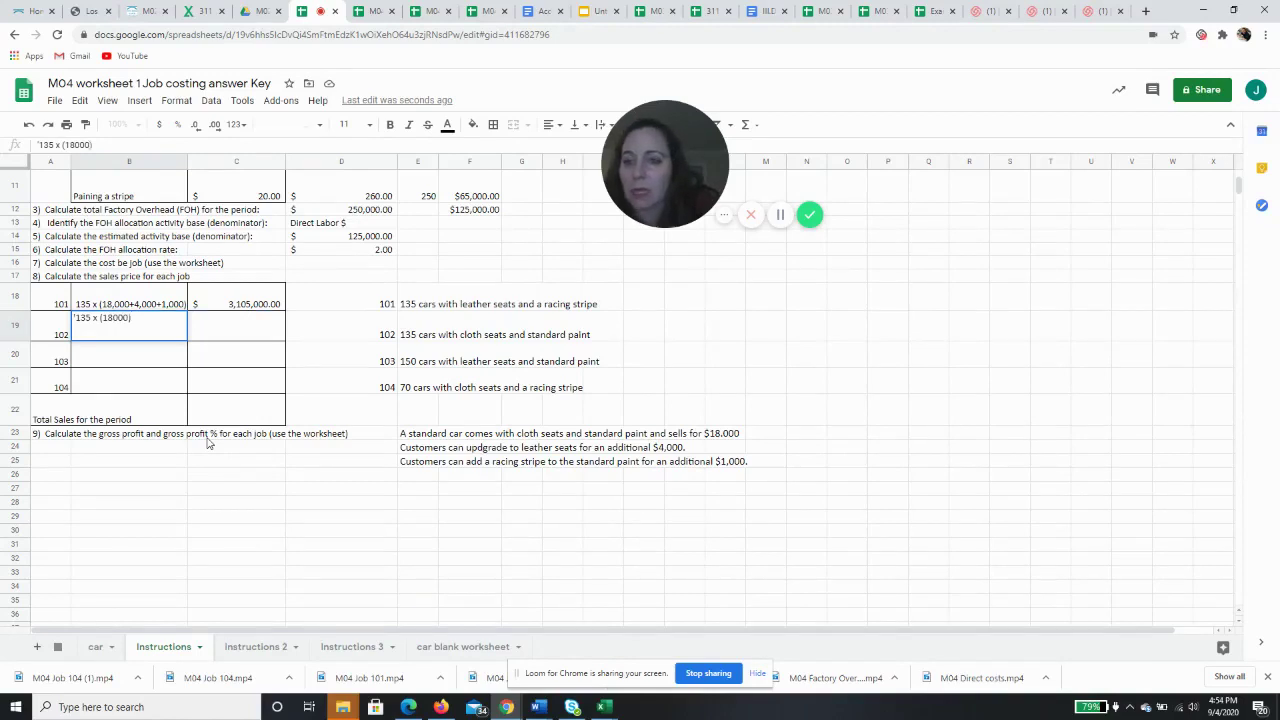
{"action": "key", "text": "Tab"}
{"action": "type", "text": "="}
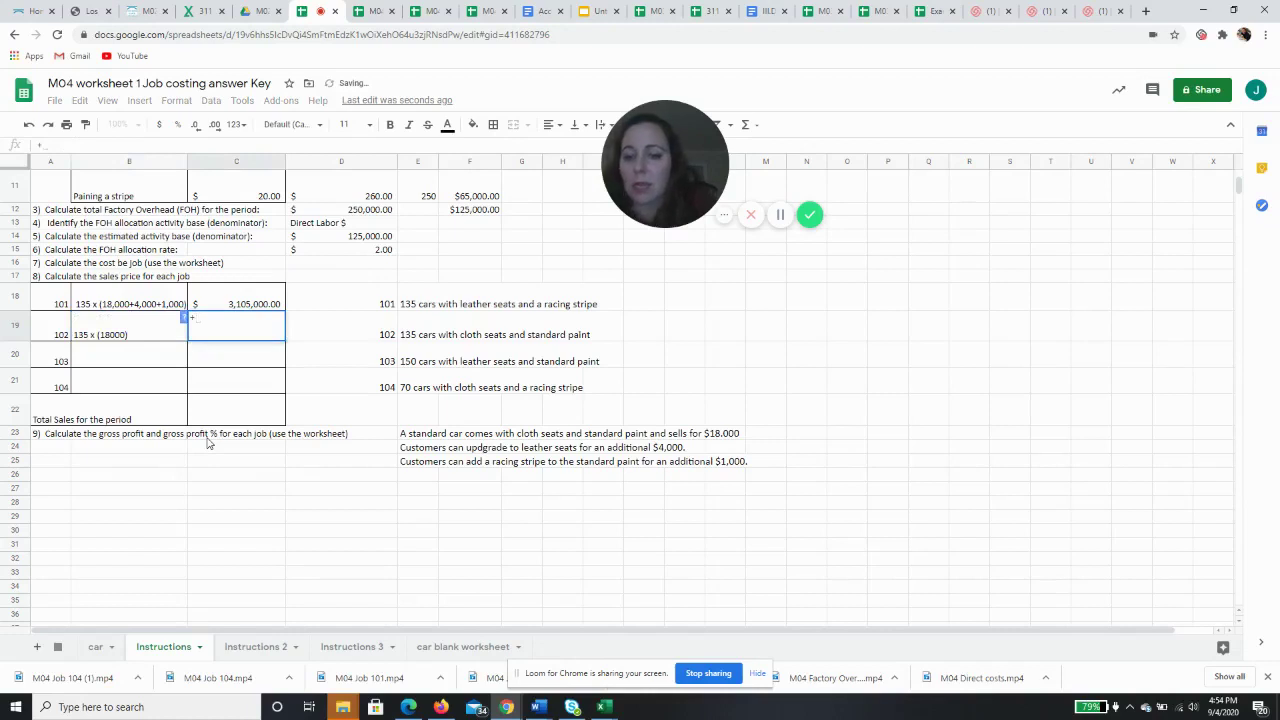
{"action": "type", "text": "135*"}
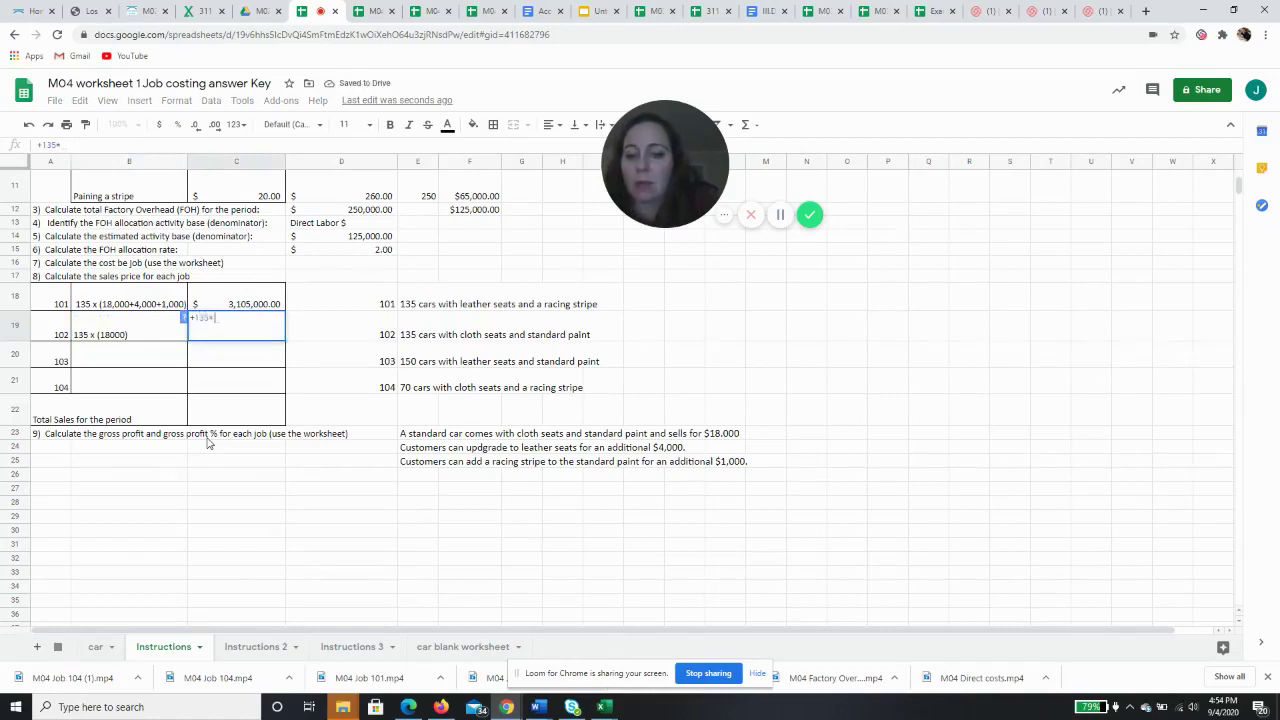
{"action": "type", "text": "("}
{"action": "type", "text": "18000"}
{"action": "key", "text": "Return"}
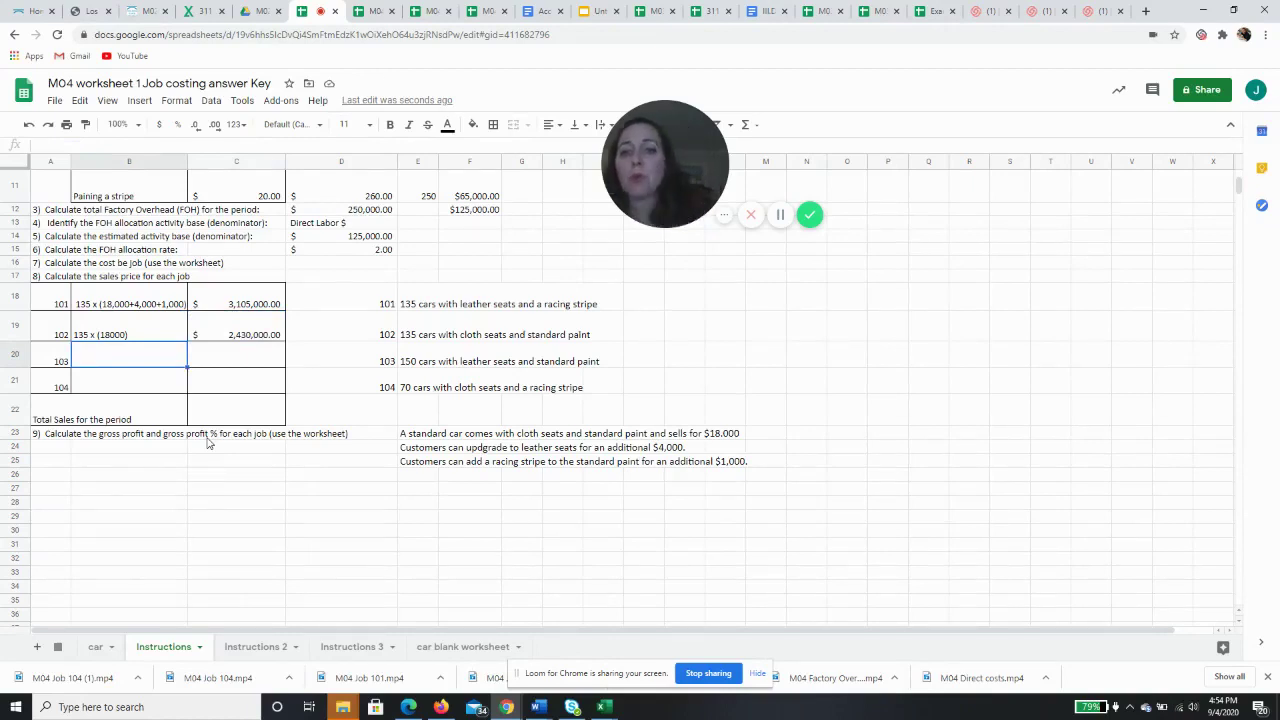
- Enter '150 x (18000+4000)' in B20 and =150*22000 in C20 for job 103
{"action": "type", "text": "'150"}
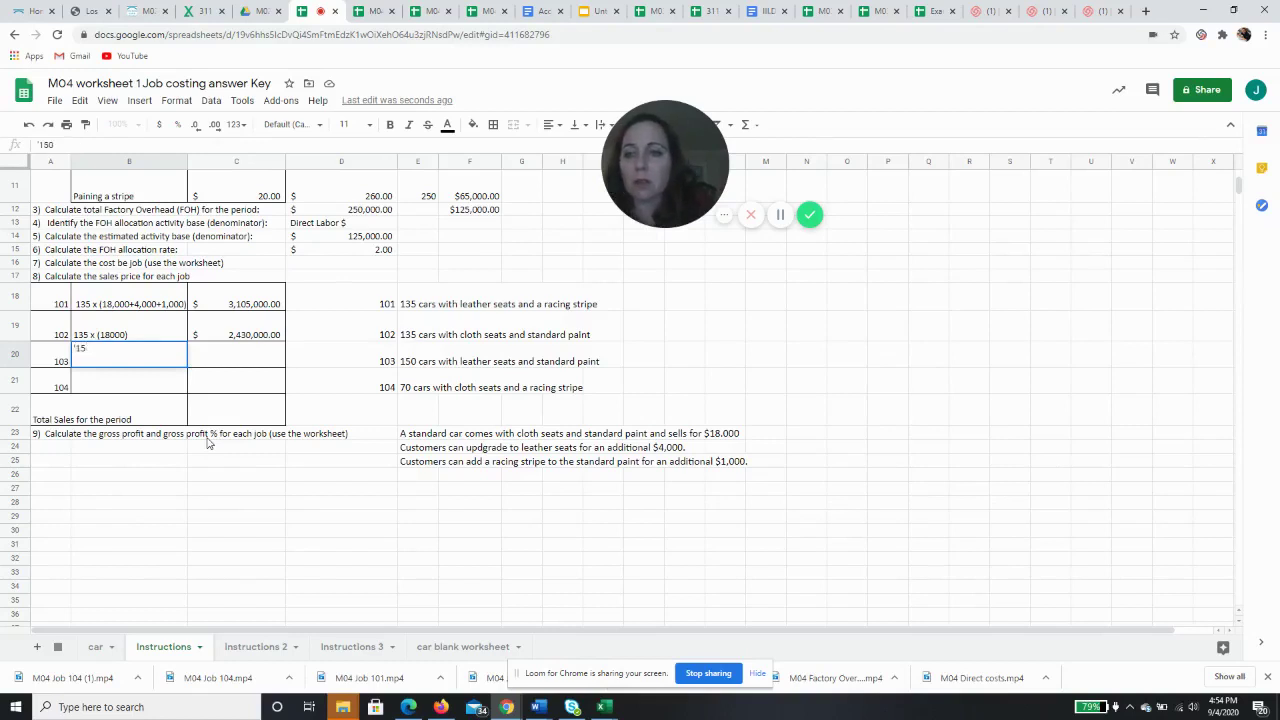
{"action": "key", "text": "BackSpace"}
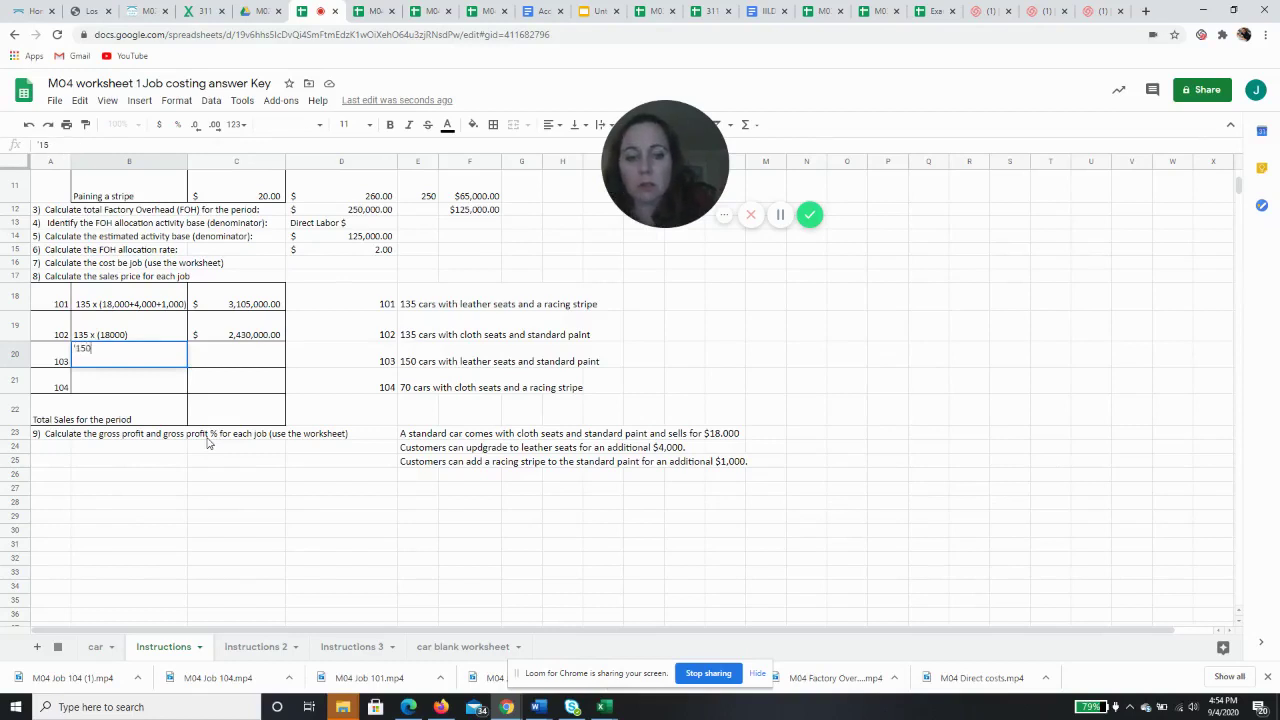
{"action": "type", "text": "x"}
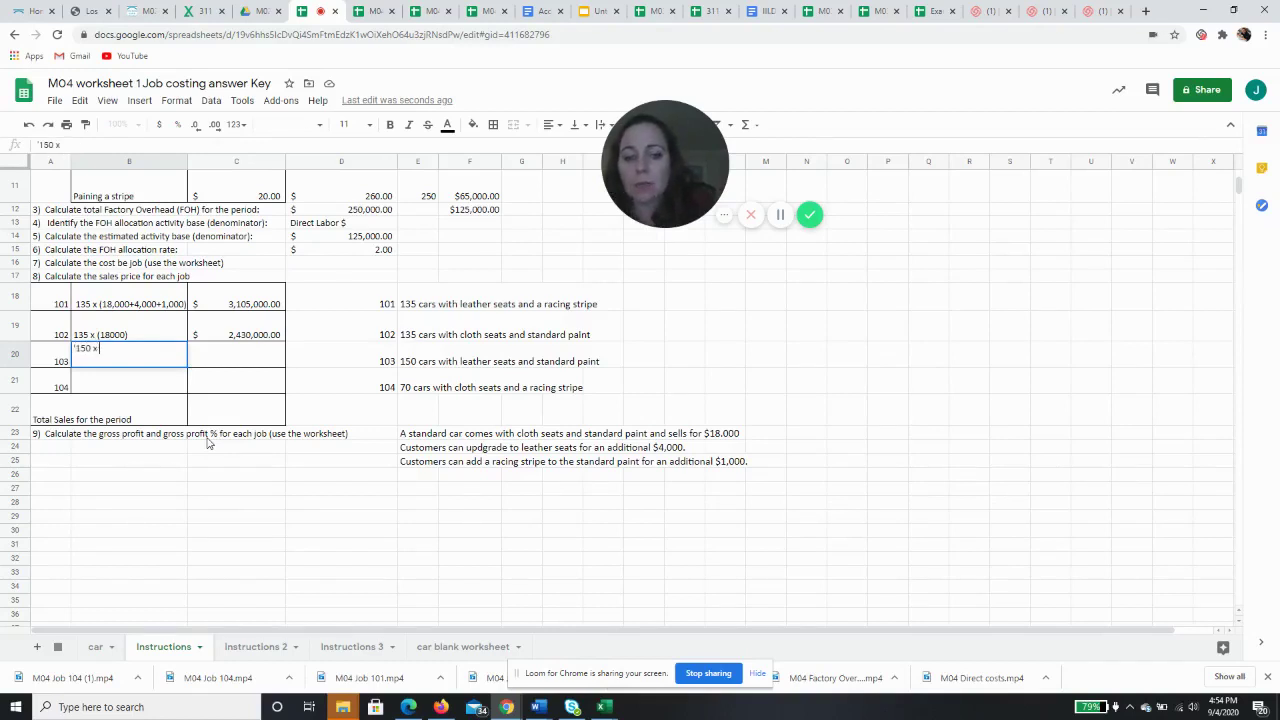
{"action": "type", "text": " (18000+"}
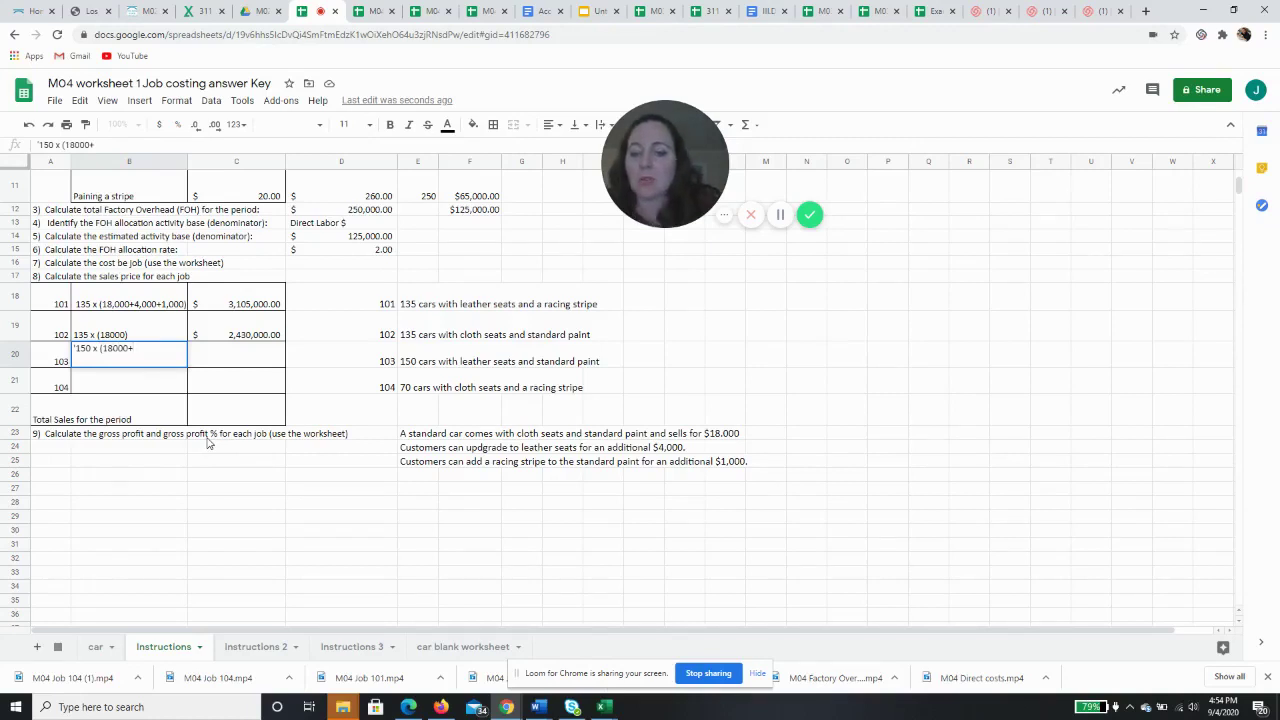
{"action": "type", "text": "4000"}
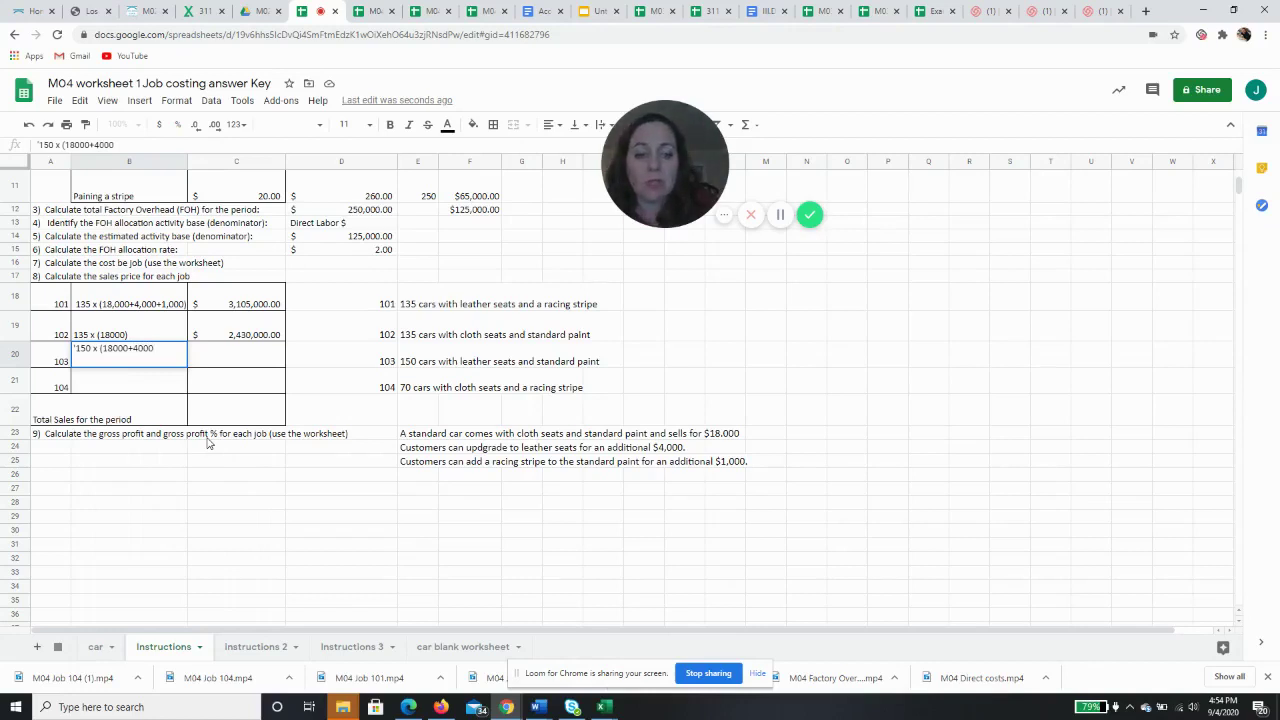
{"action": "type", "text": ")"}
{"action": "key", "text": "Tab"}
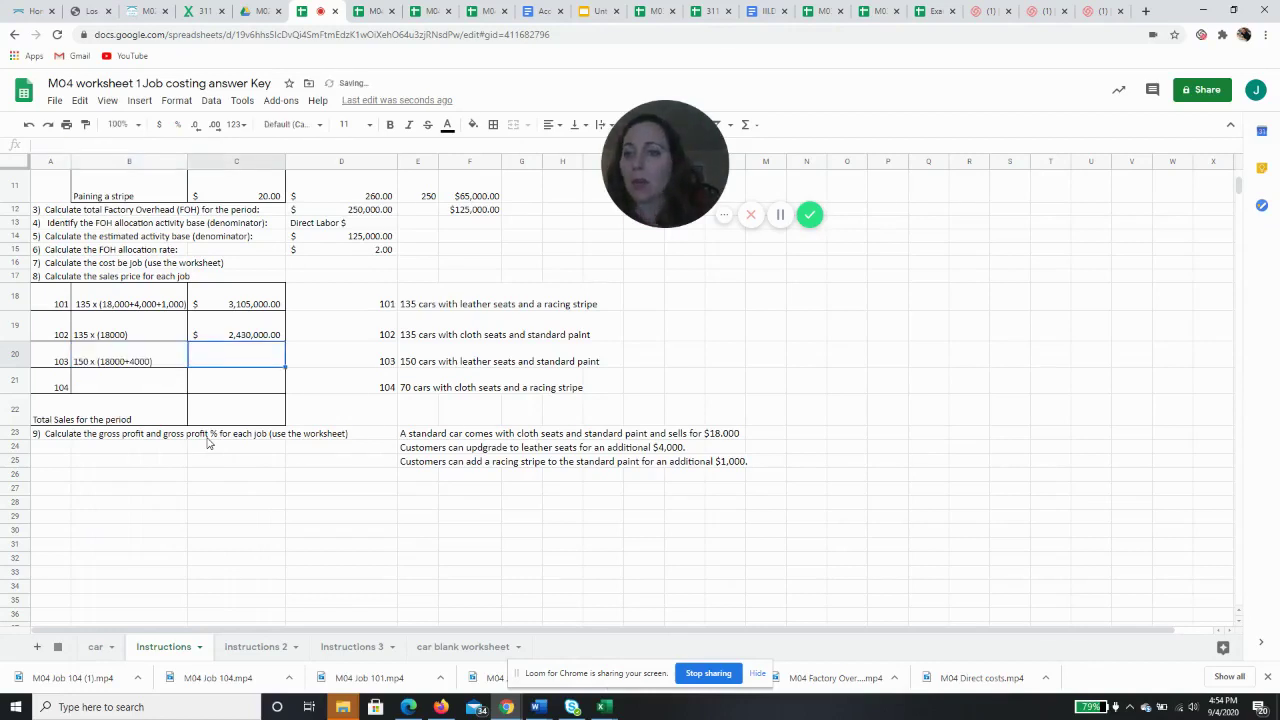
{"action": "type", "text": "=150"}
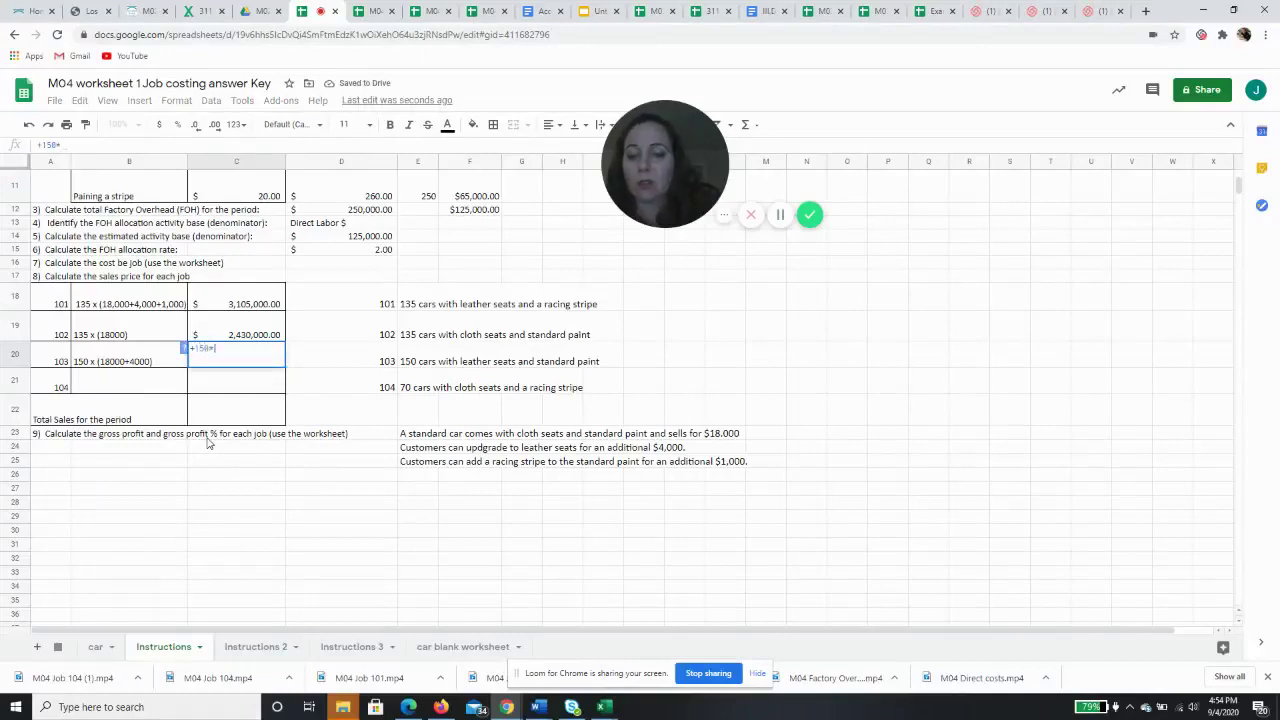
{"action": "type", "text": "*"}
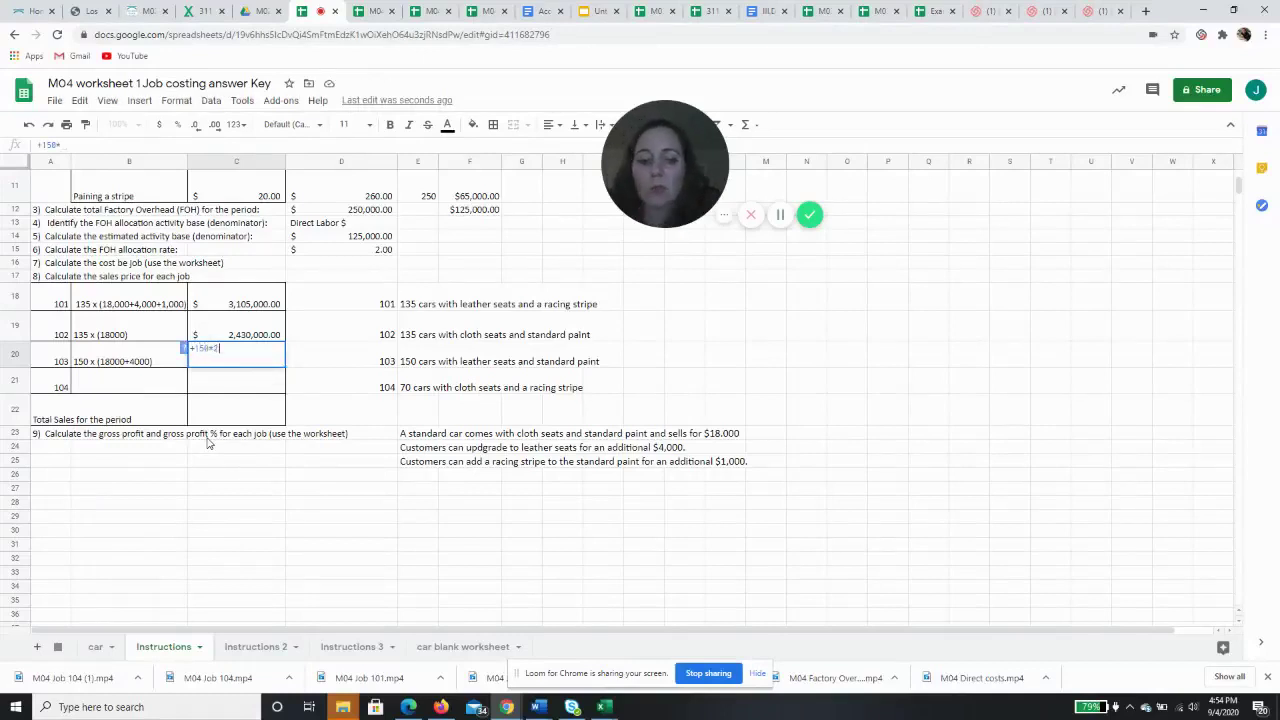
{"action": "type", "text": "22000"}
{"action": "key", "text": "Return"}
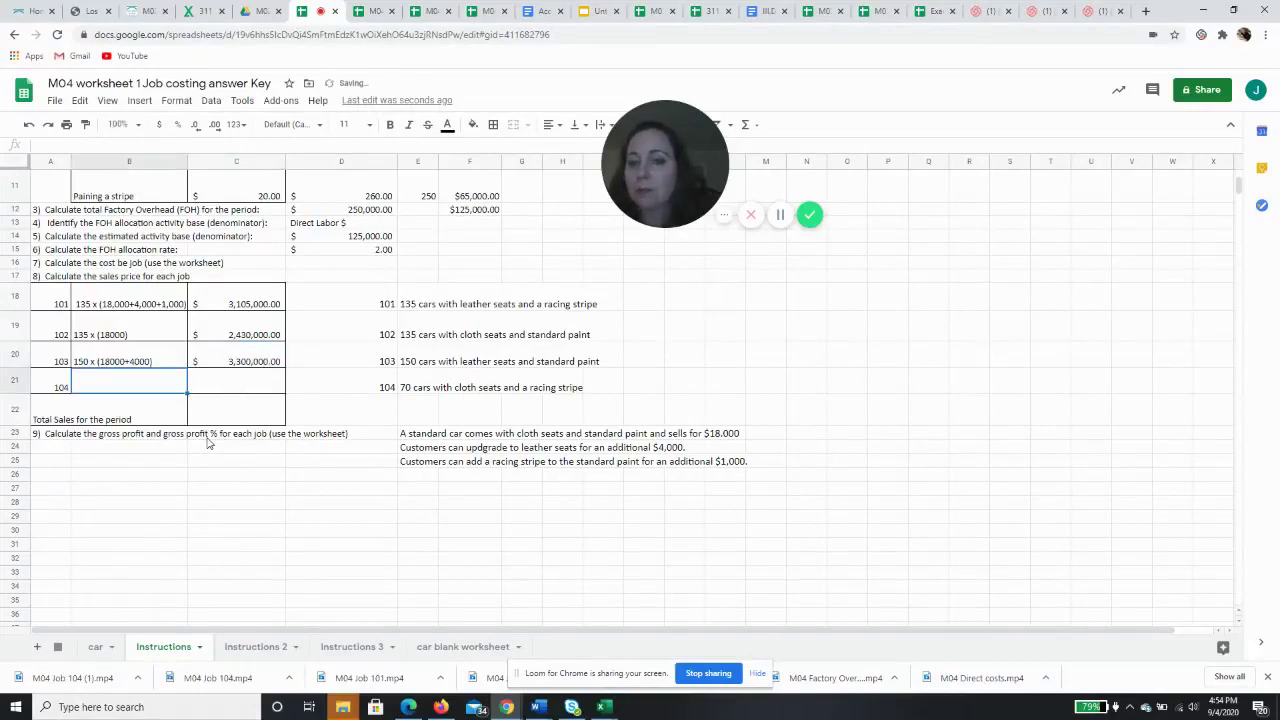
- Enter job 104's description '70 x (18000+1000)' in cell B21
{"action": "left_click", "coordinate": [162, 366]}
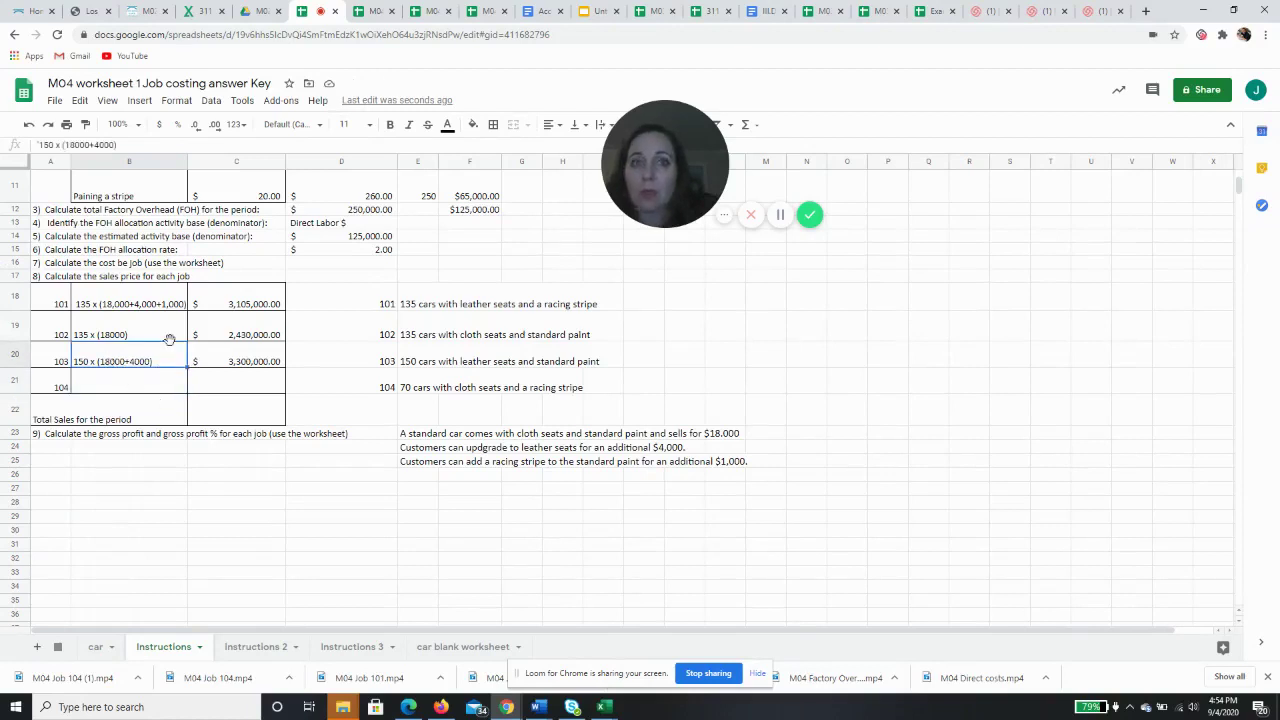
{"action": "left_click", "coordinate": [135, 386]}
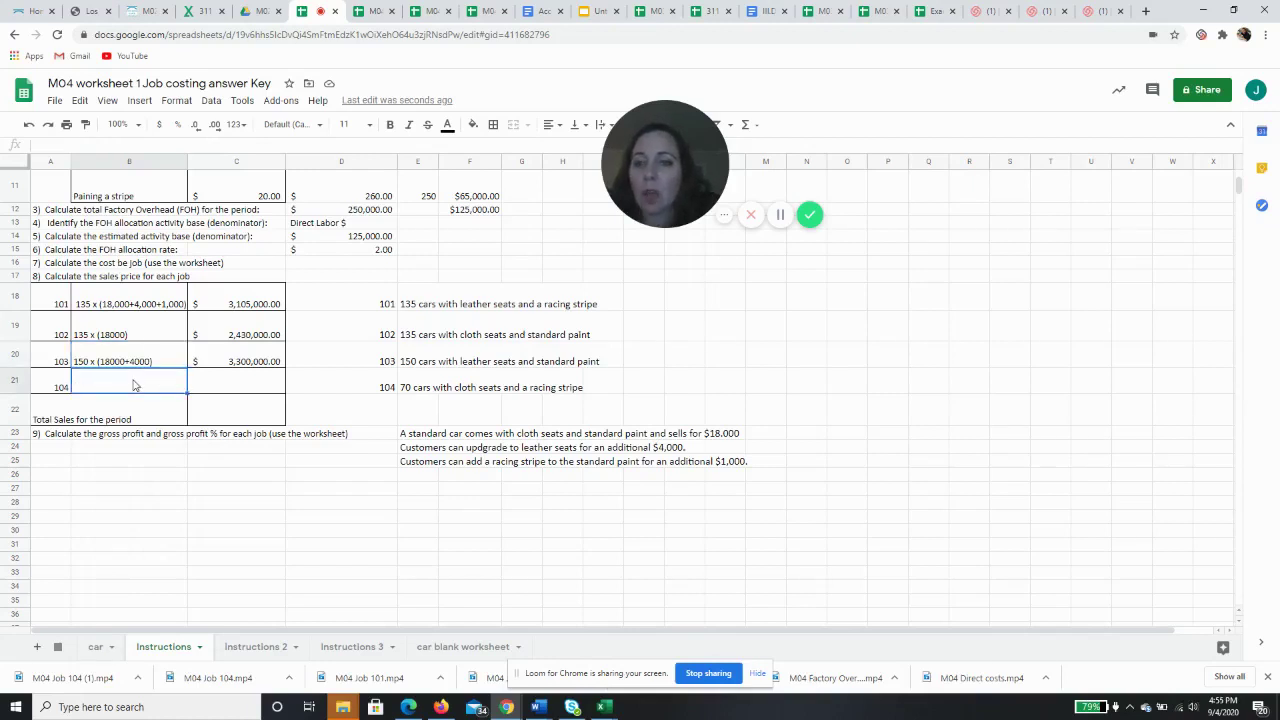
{"action": "double_click", "coordinate": [135, 380]}
{"action": "type", "text": "'70"}
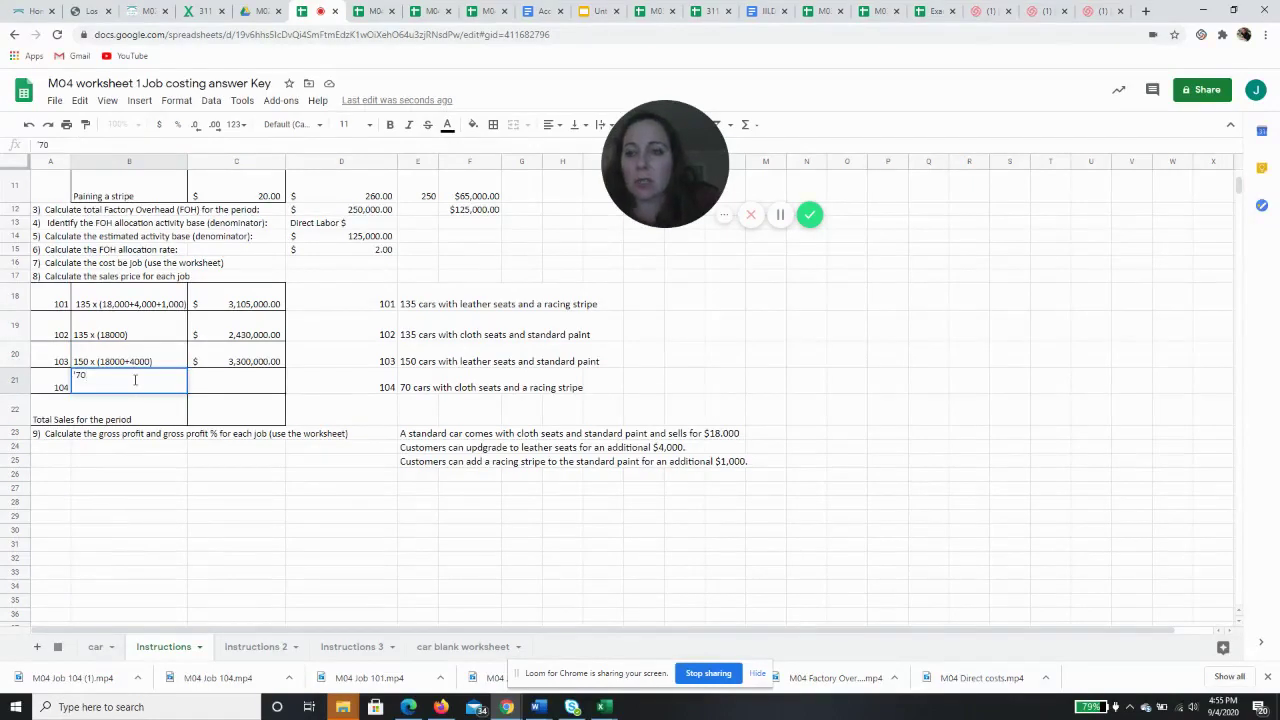
{"action": "type", "text": " x ("}
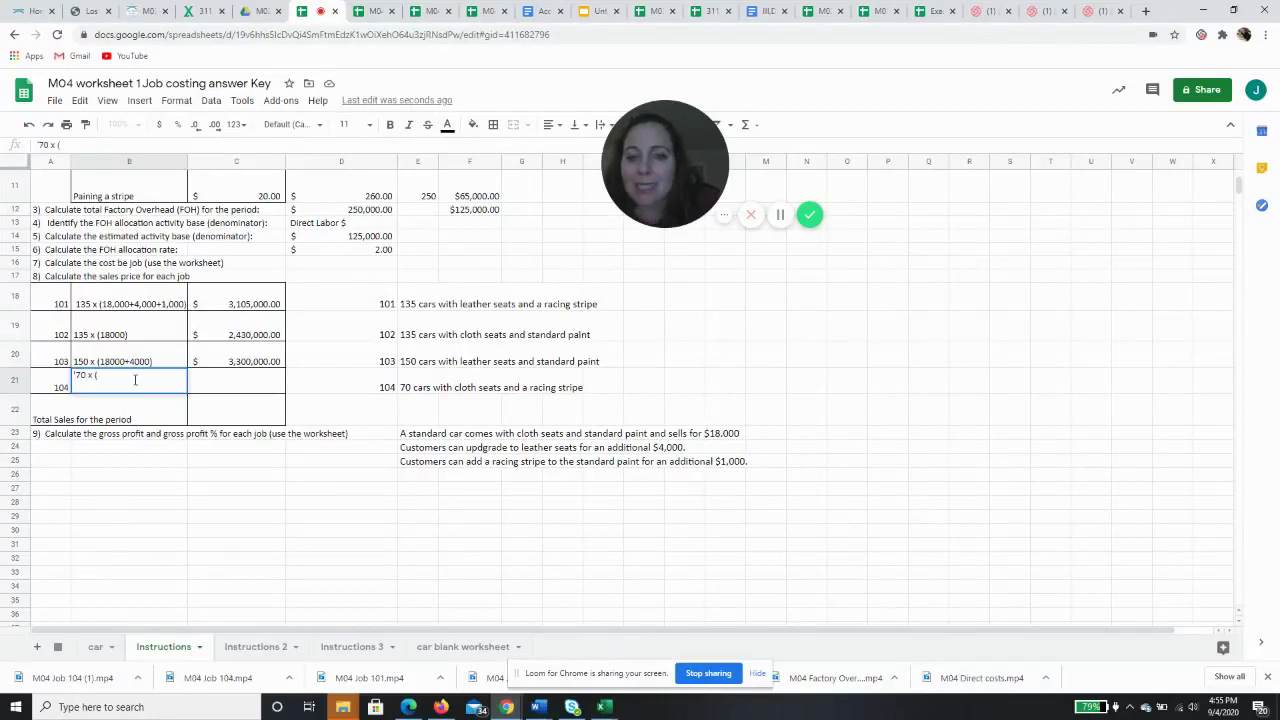
{"action": "type", "text": "18000"}
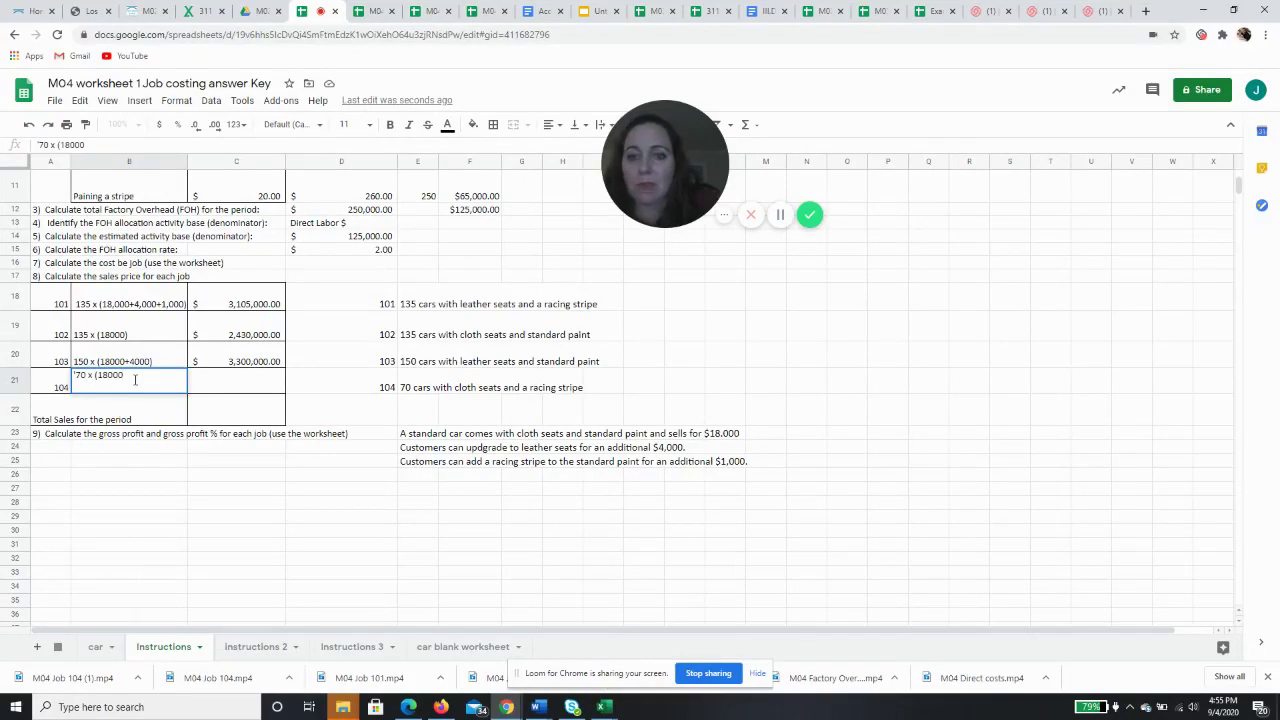
{"action": "type", "text": "+"}
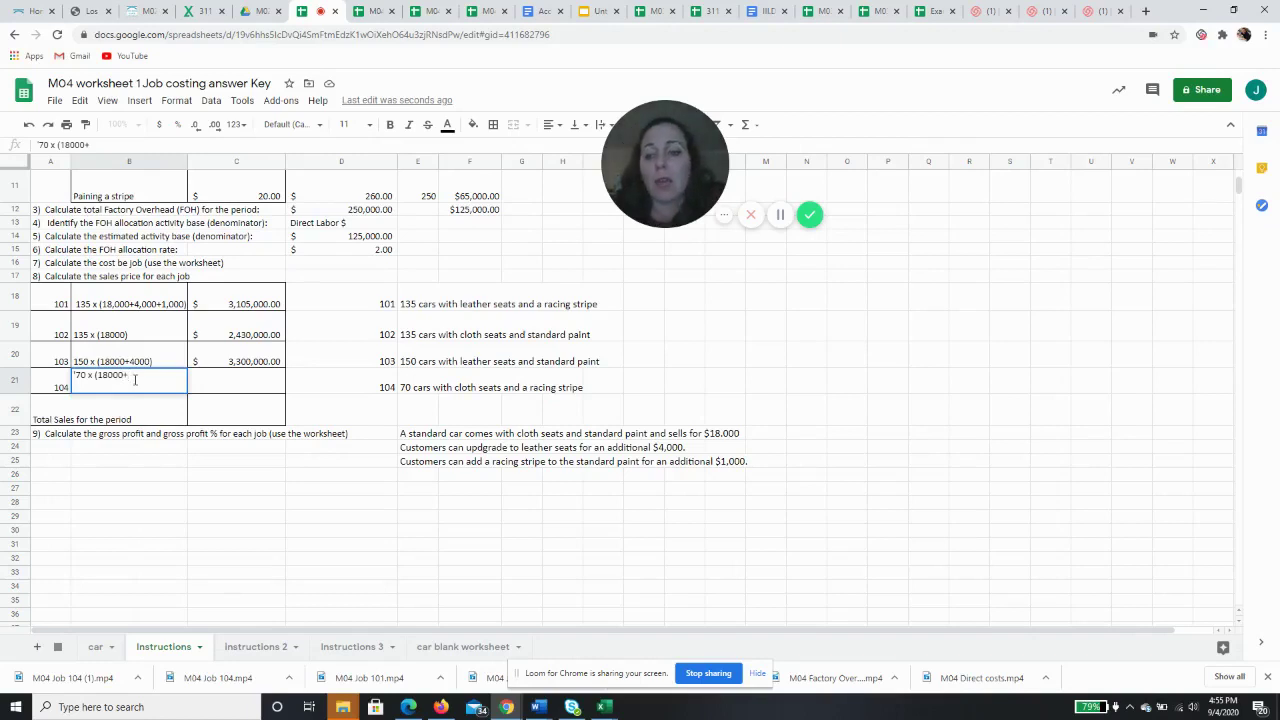
{"action": "type", "text": "1000"}
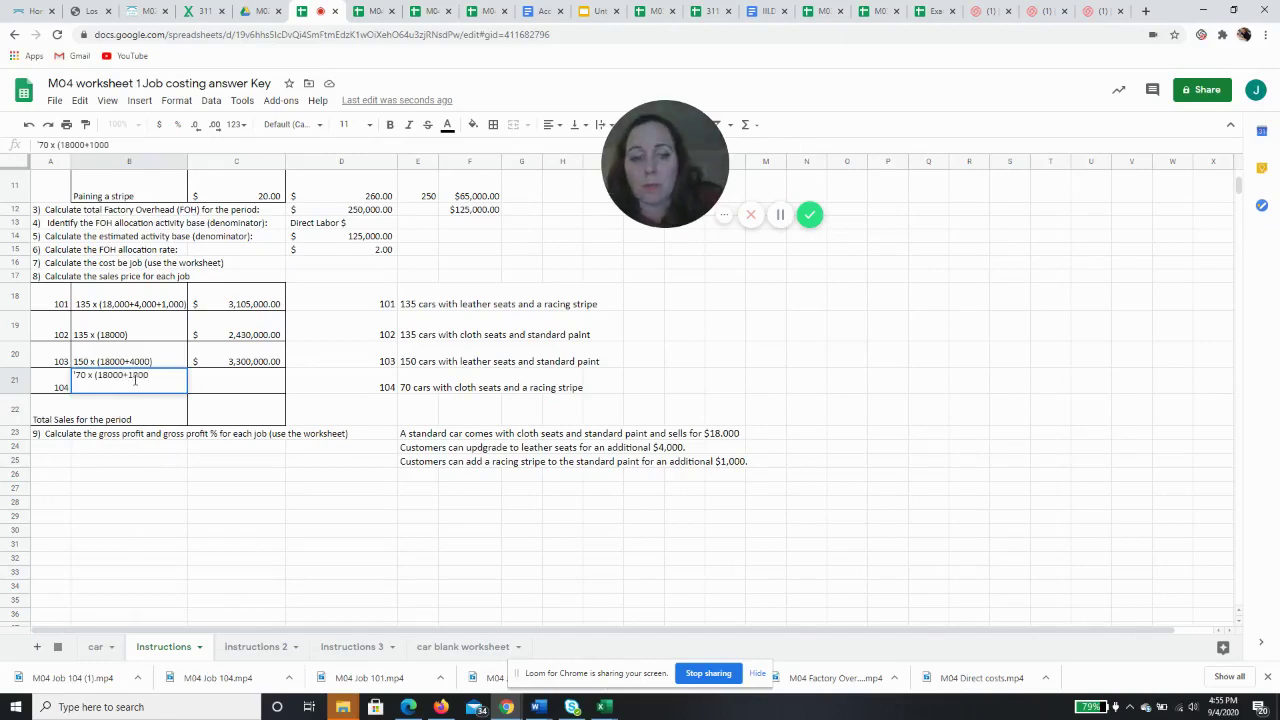
{"action": "type", "text": ")"}
{"action": "key", "text": "Return"}
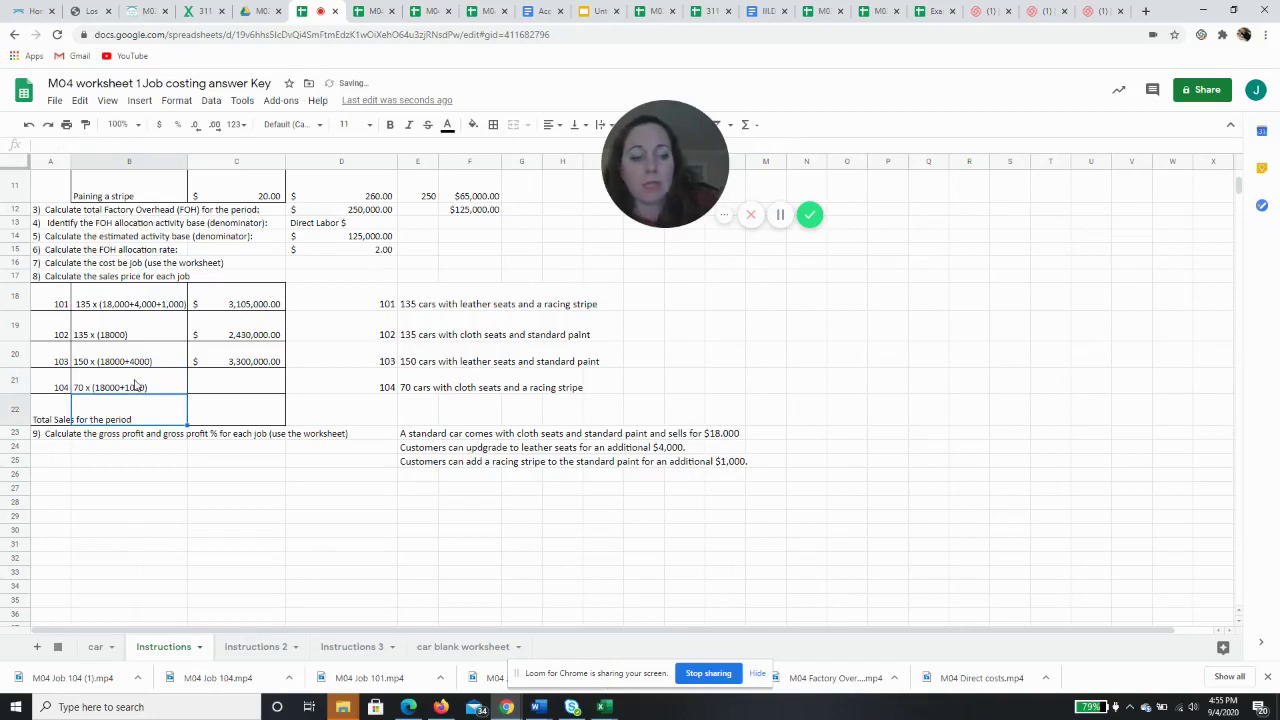
- Enter +70*19000 in C21, giving job 104 a $1,330,000.00 sales price
{"action": "key", "text": "Up"}
{"action": "key", "text": "Right"}
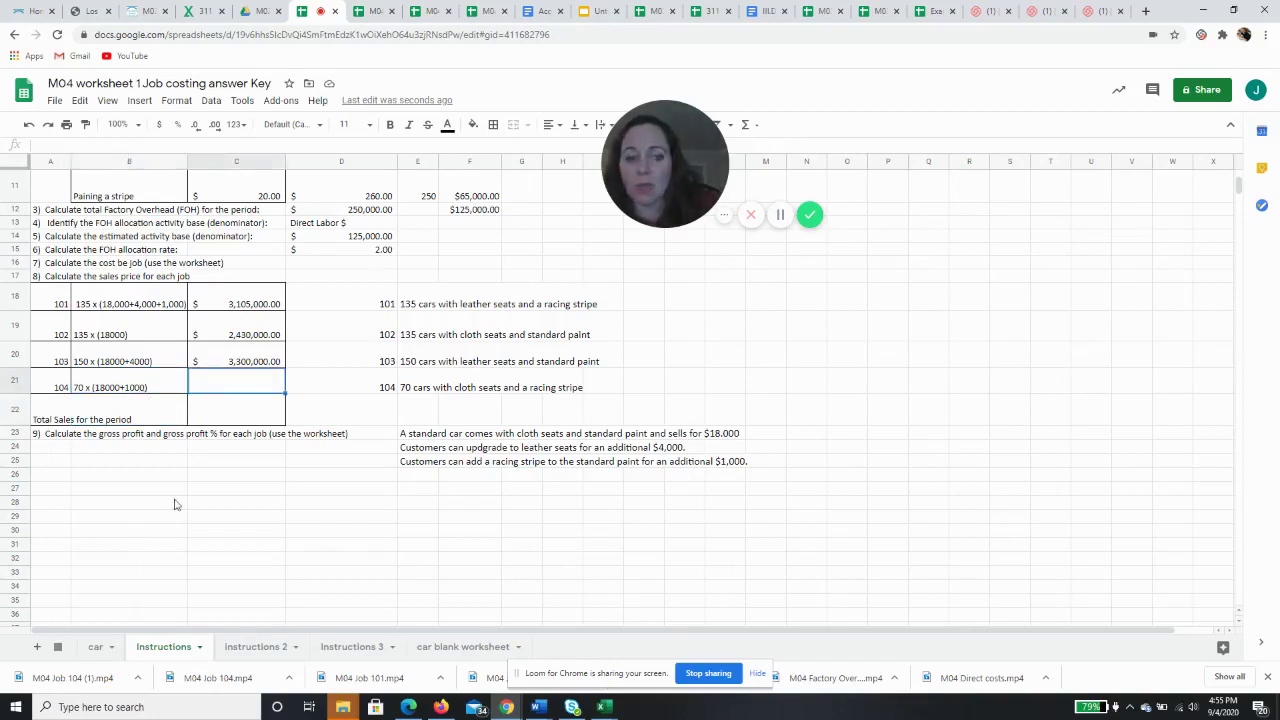
{"action": "type", "text": "+"}
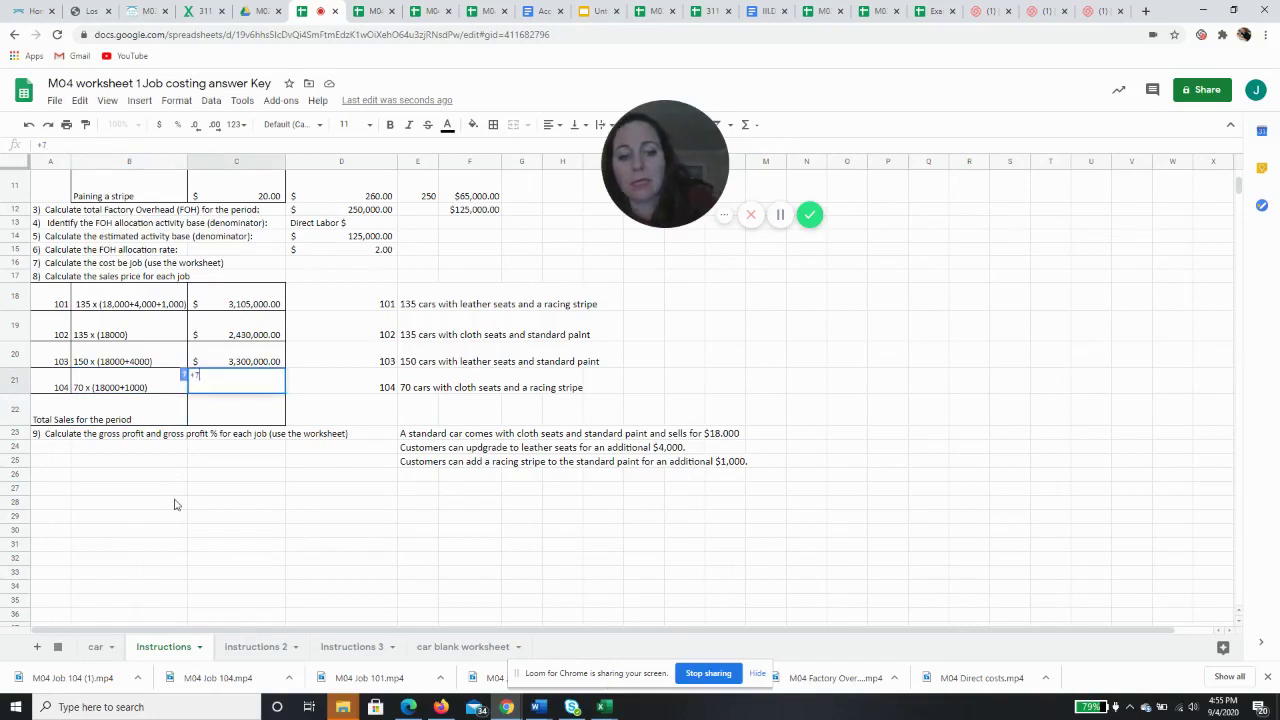
{"action": "type", "text": "70*"}
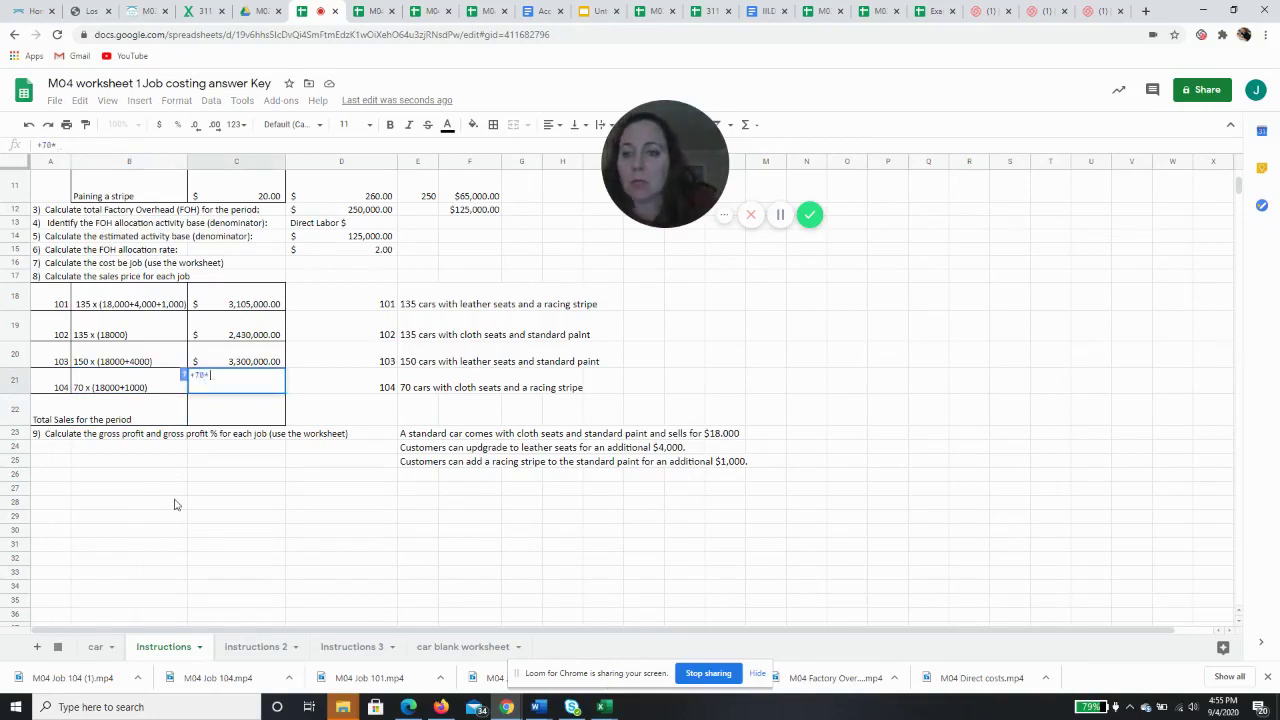
{"action": "type", "text": "19000"}
{"action": "key", "text": "Return"}
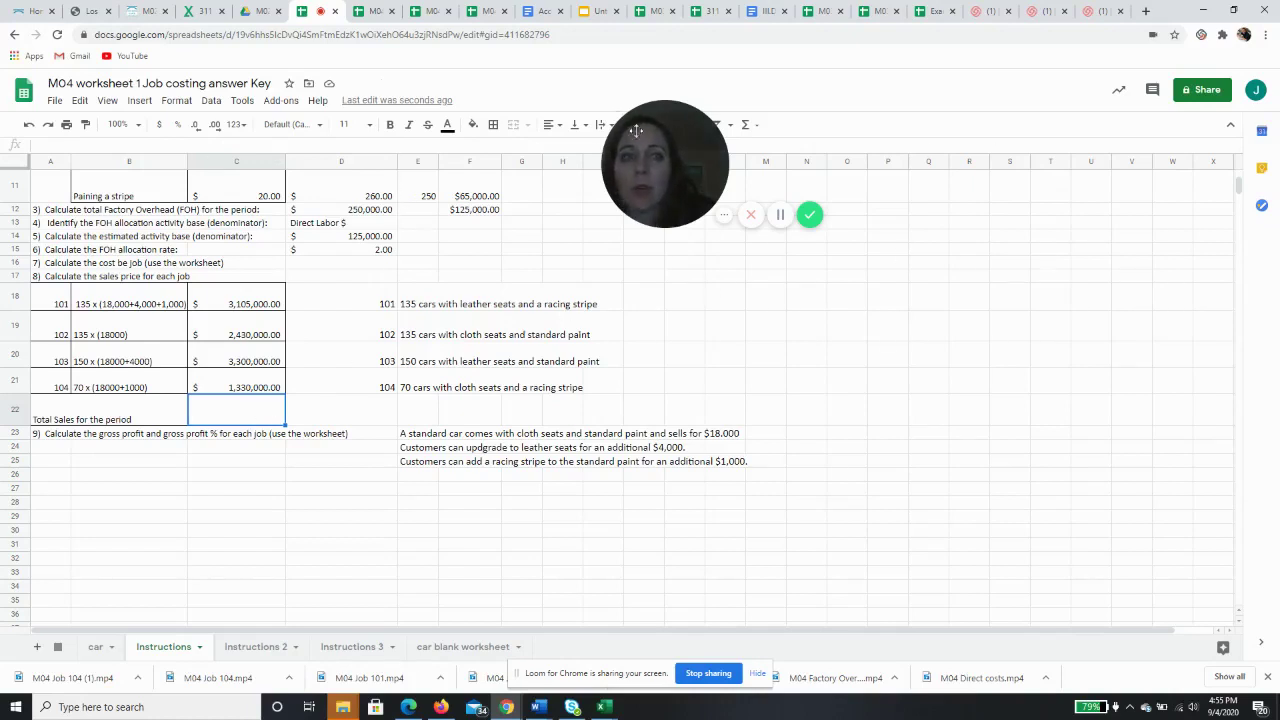
- Sum C18:C21 in C22 with SUM, giving total sales of $10,165,000.00
{"action": "left_click", "coordinate": [750, 130]}
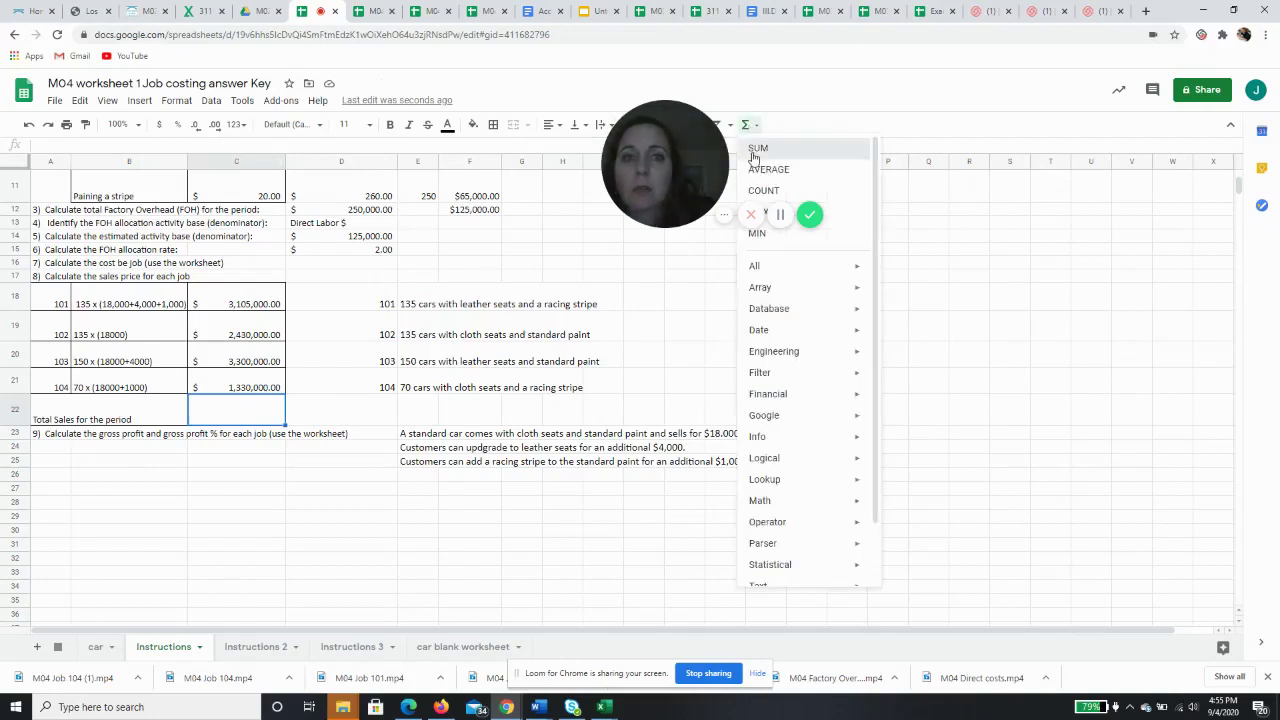
{"action": "left_click", "coordinate": [762, 150]}
{"action": "left_click_drag", "start_coordinate": [273, 381], "coordinate": [270, 304]}
{"action": "key", "text": "Return"}
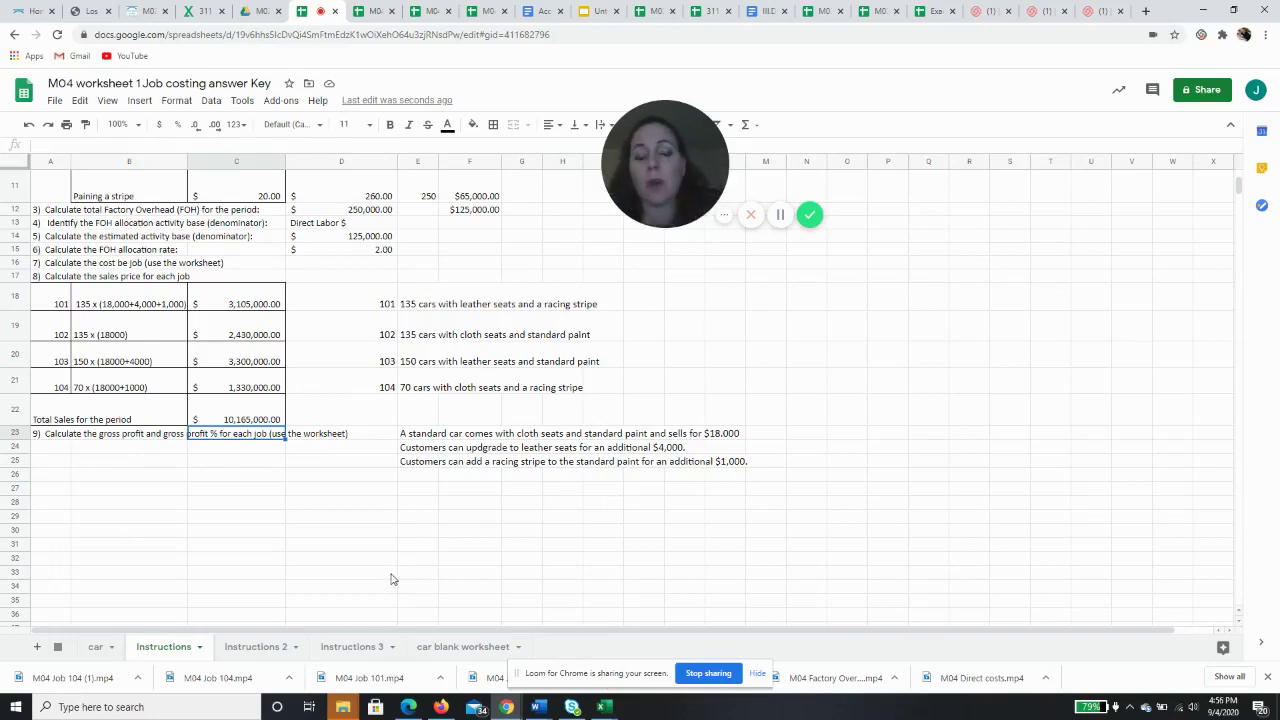
{"action": "left_click", "coordinate": [468, 649]}
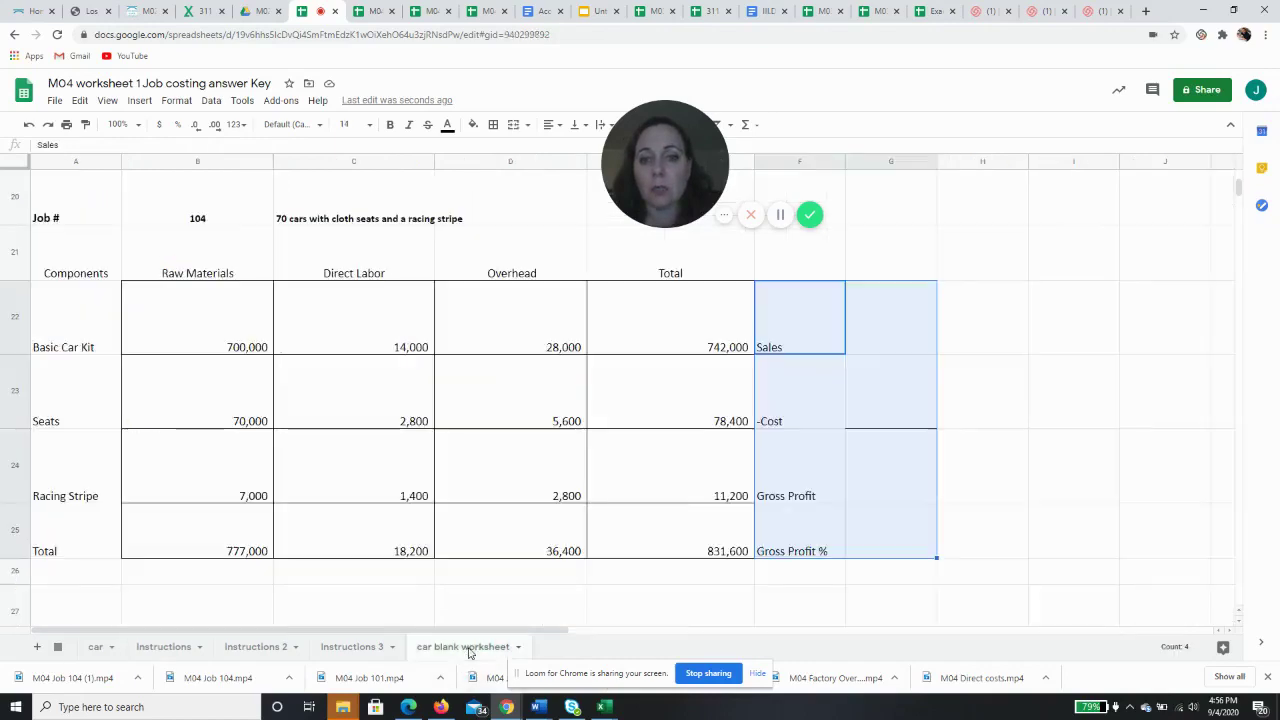
{"action": "left_click", "coordinate": [171, 650]}
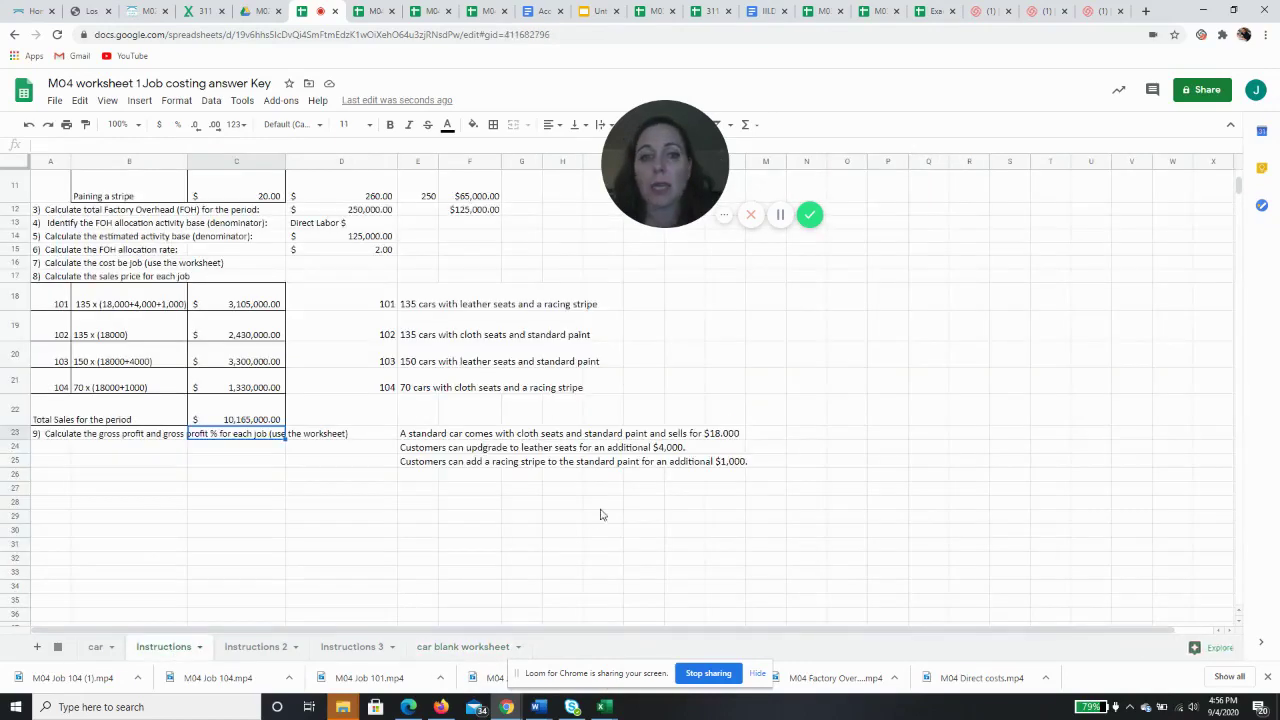